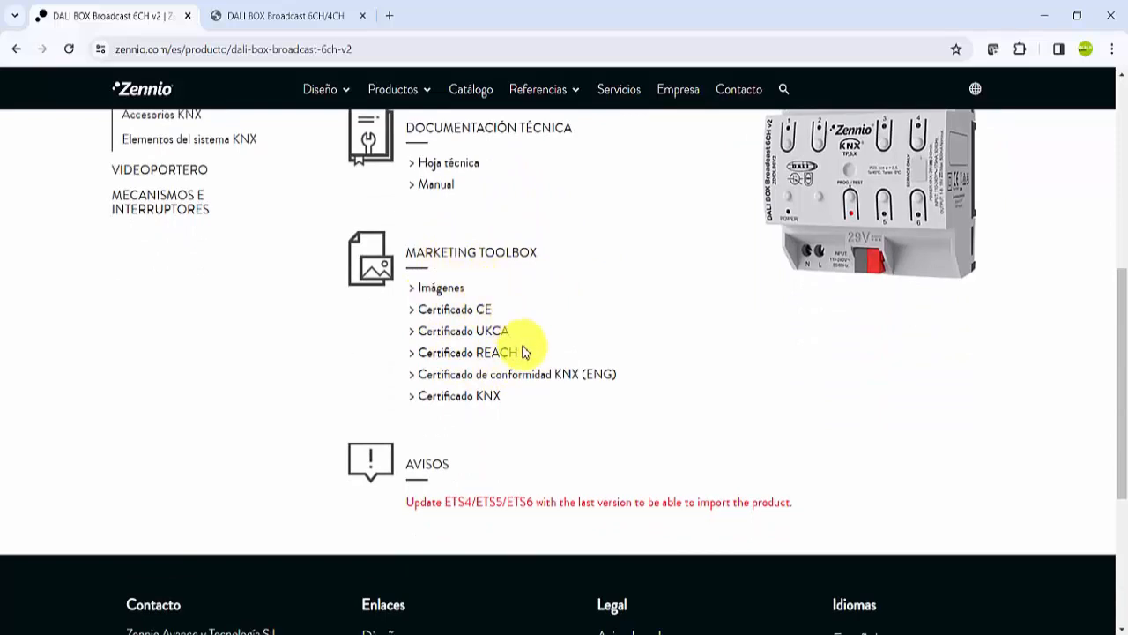
Switch from the product page to the DALI BOX Broadcast 6CH/4CH v2 manual and examine its cover page
{"action": "scroll", "coordinate": [555, 399], "scroll_direction": "down", "scroll_amount": 1}
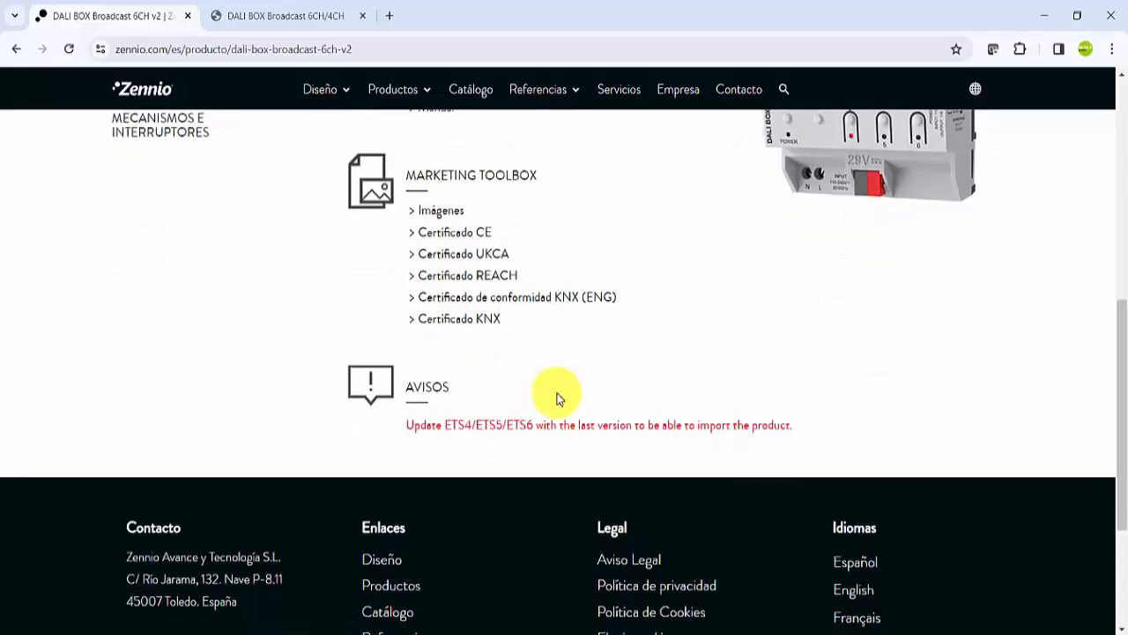
{"action": "scroll", "coordinate": [435, 252], "scroll_direction": "up", "scroll_amount": 1}
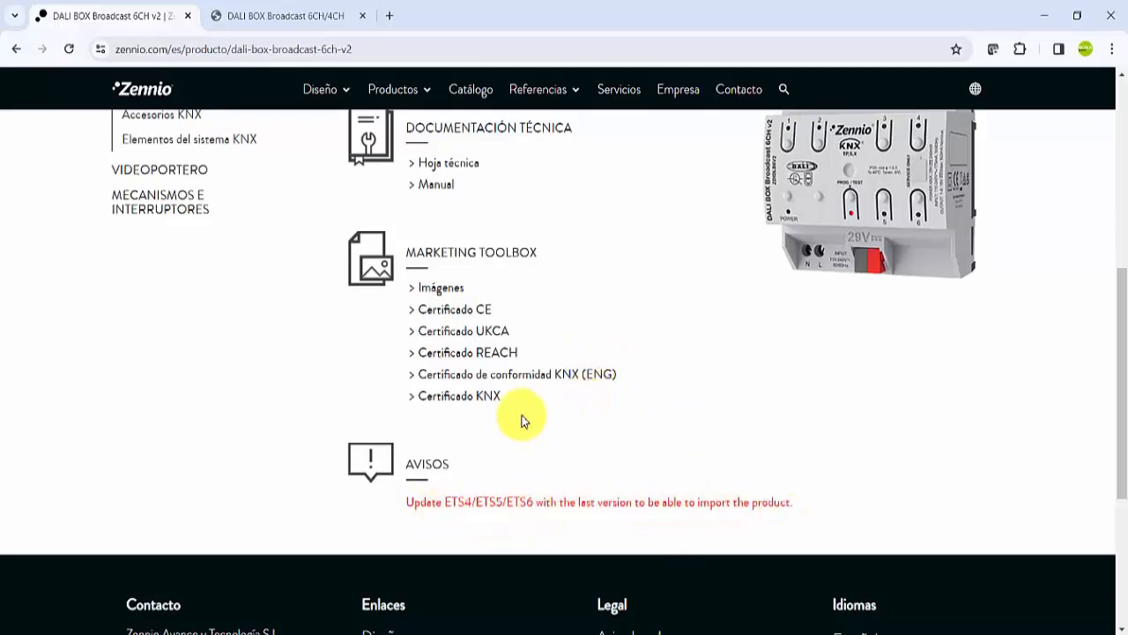
{"action": "scroll", "coordinate": [494, 401], "scroll_direction": "up", "scroll_amount": 1}
{"action": "scroll", "coordinate": [485, 353], "scroll_direction": "down", "scroll_amount": 1}
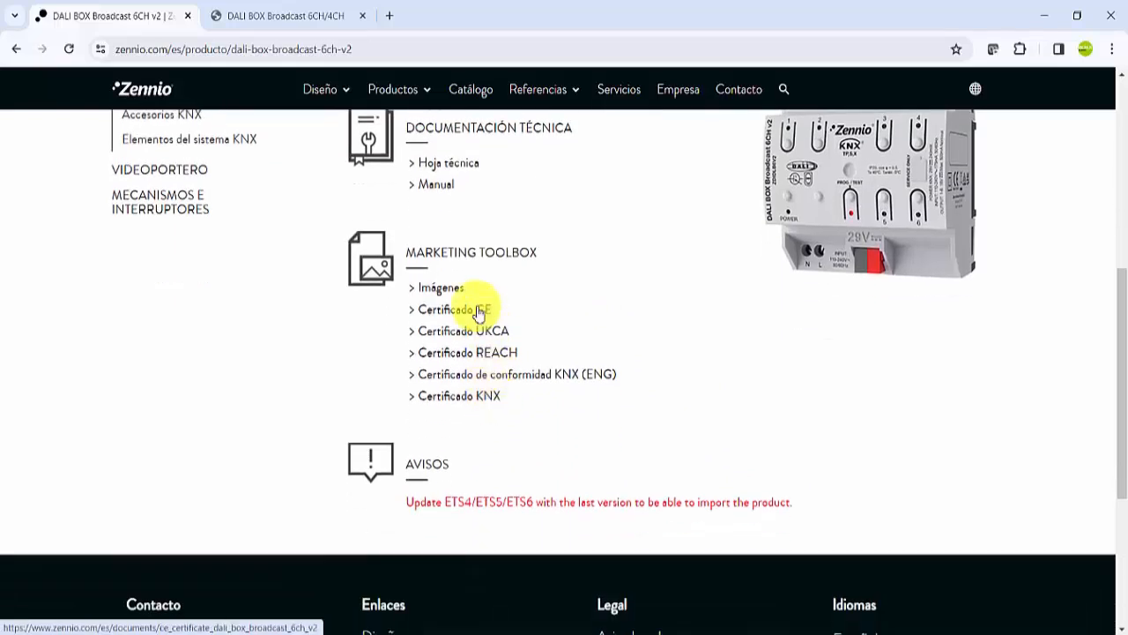
{"action": "left_click", "coordinate": [302, 15]}
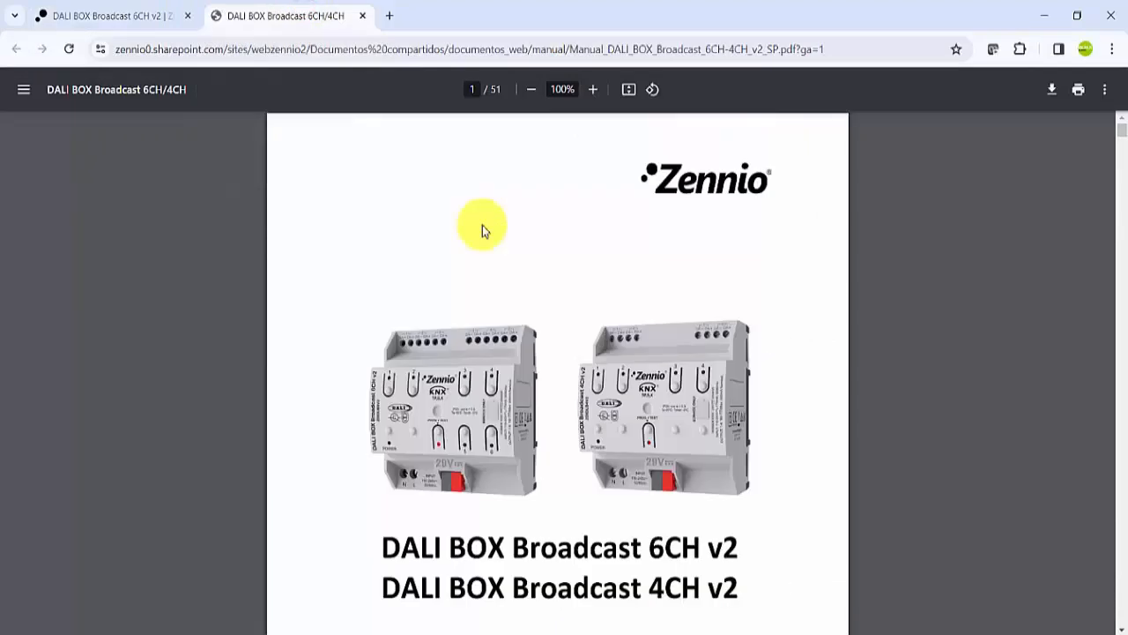
{"action": "scroll", "coordinate": [490, 220], "scroll_direction": "down", "scroll_amount": 3}
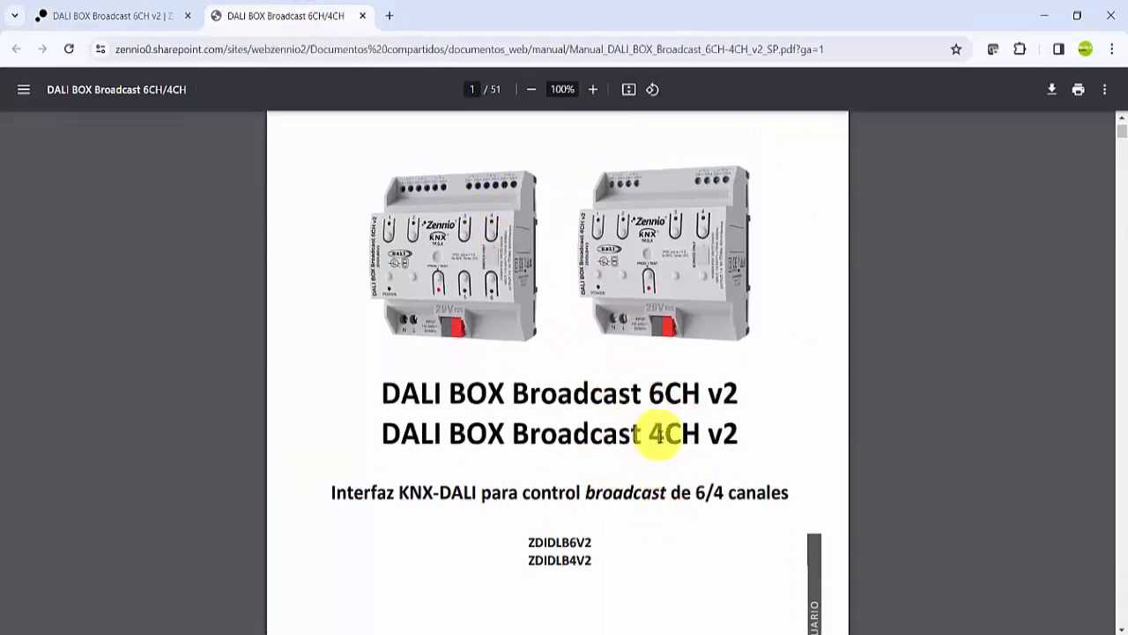
{"action": "scroll", "coordinate": [544, 468], "scroll_direction": "down", "scroll_amount": 3}
{"action": "scroll", "coordinate": [577, 405], "scroll_direction": "down", "scroll_amount": 4}
{"action": "scroll", "coordinate": [572, 401], "scroll_direction": "up", "scroll_amount": 10}
{"action": "scroll", "coordinate": [577, 399], "scroll_direction": "down", "scroll_amount": 1}
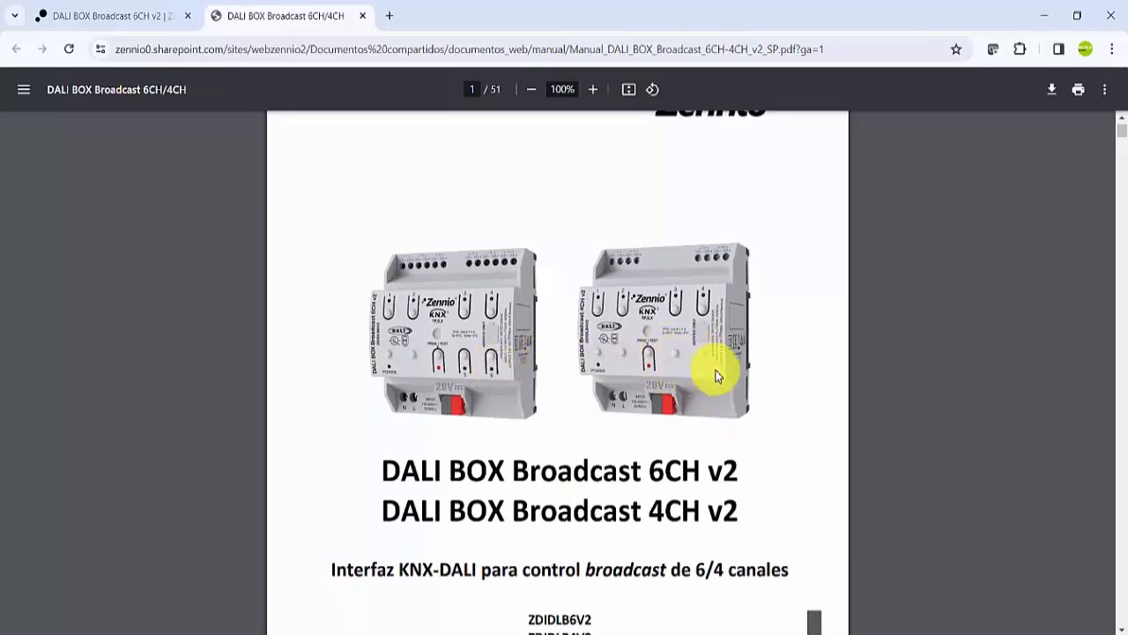
{"action": "scroll", "coordinate": [661, 396], "scroll_direction": "down", "scroll_amount": 3}
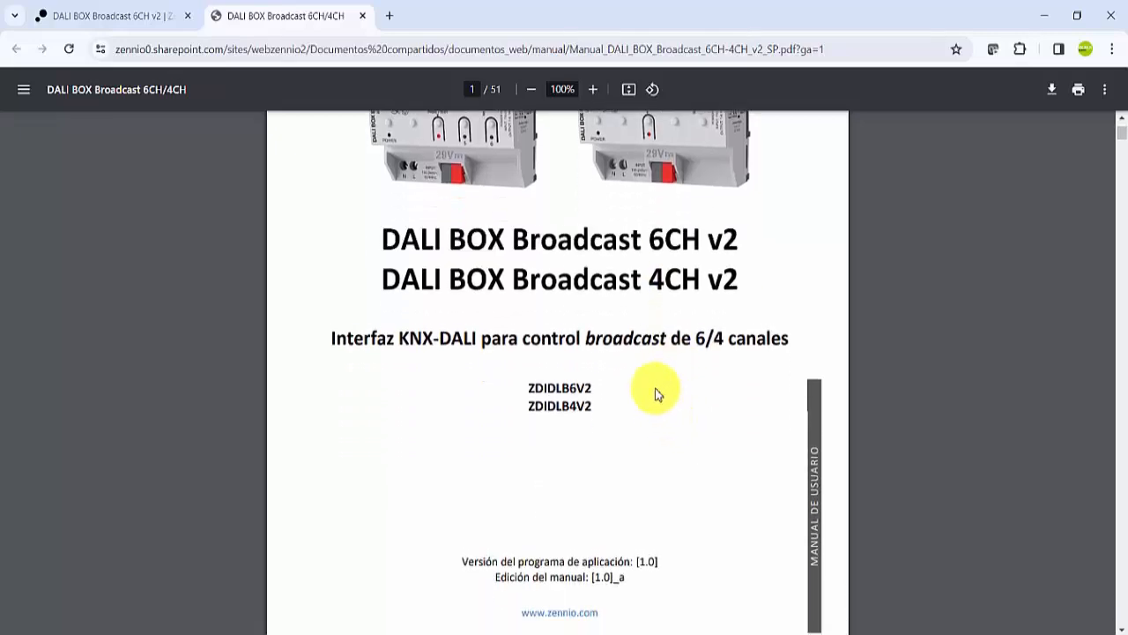
Read the manual's table of contents, introduction and configurable options from page 2 through page 7
{"action": "scroll", "coordinate": [657, 392], "scroll_direction": "down", "scroll_amount": 12}
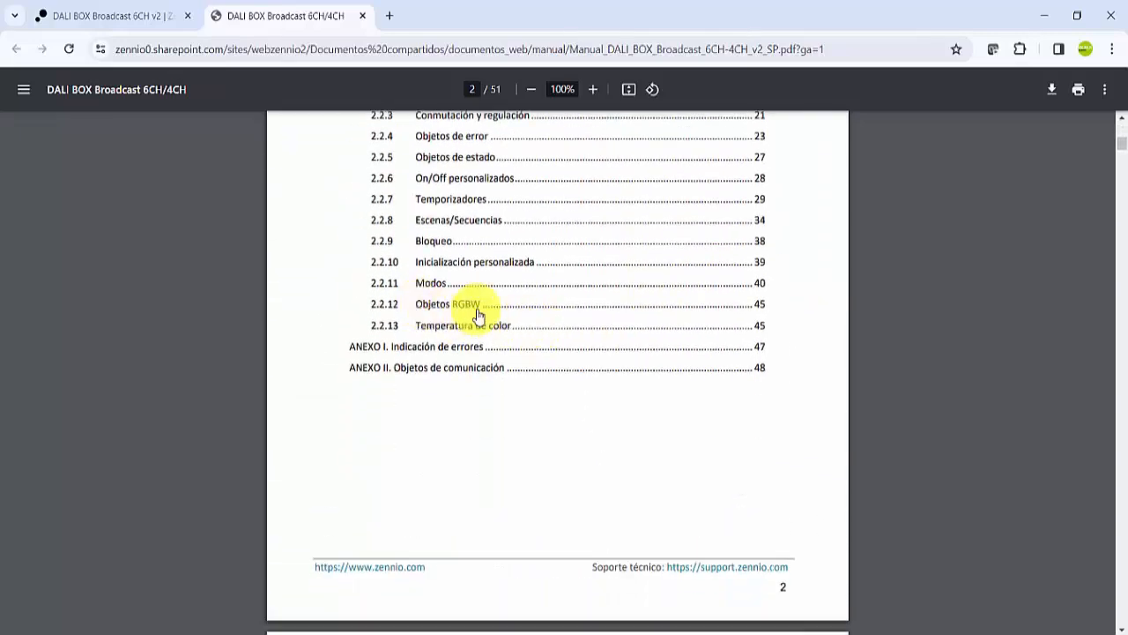
{"action": "scroll", "coordinate": [478, 345], "scroll_direction": "down", "scroll_amount": 8}
{"action": "scroll", "coordinate": [504, 328], "scroll_direction": "down", "scroll_amount": 5}
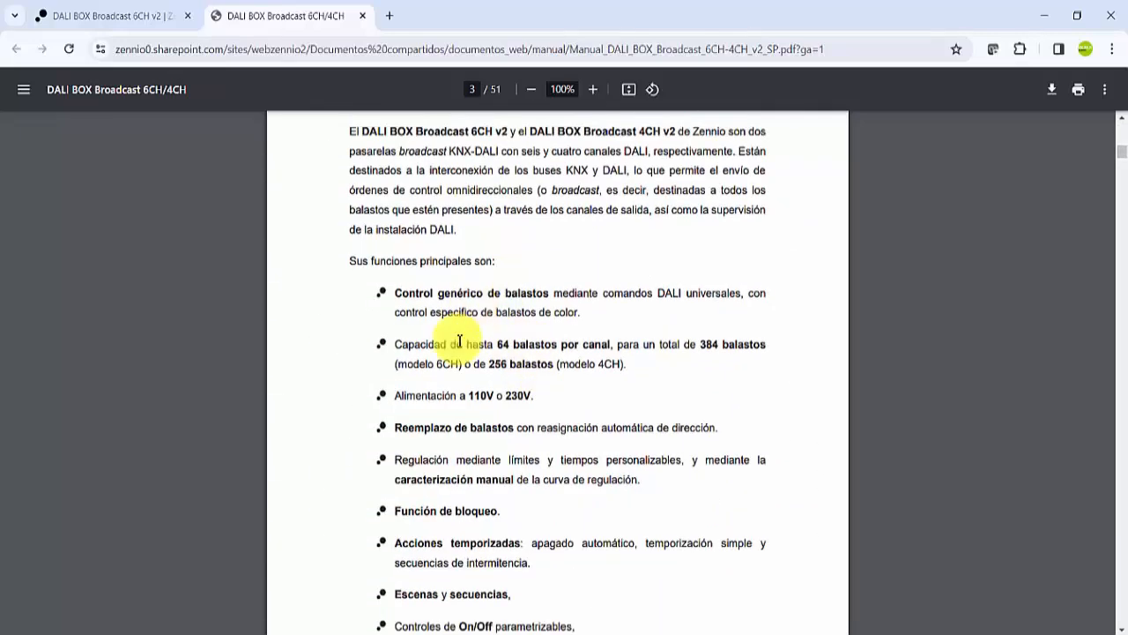
{"action": "scroll", "coordinate": [525, 370], "scroll_direction": "down", "scroll_amount": 5}
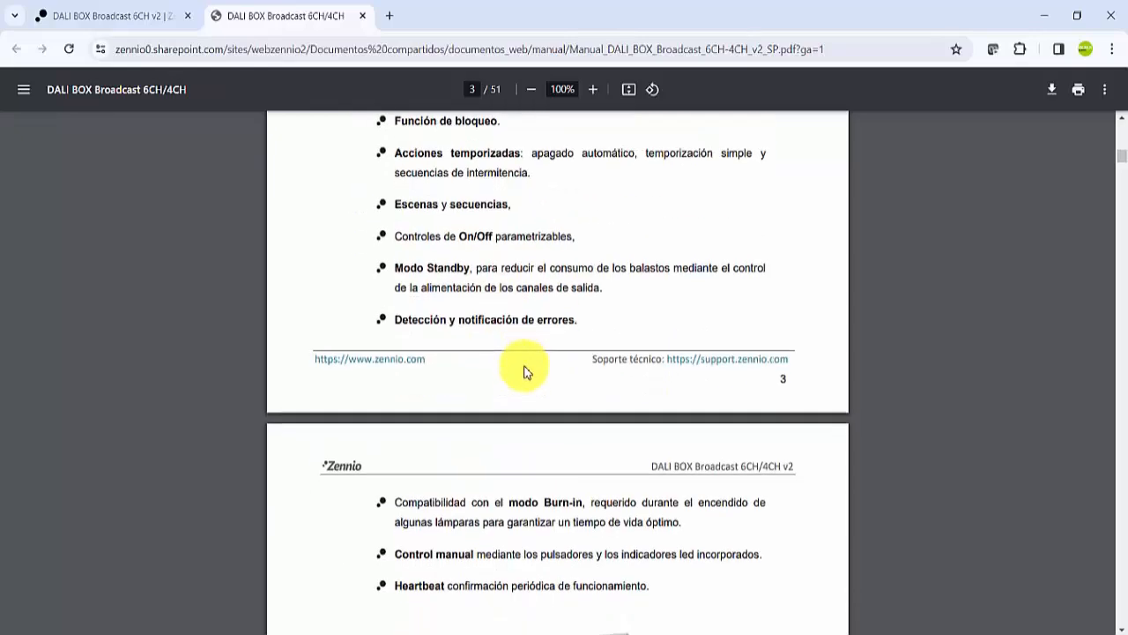
{"action": "scroll", "coordinate": [529, 372], "scroll_direction": "down", "scroll_amount": 12}
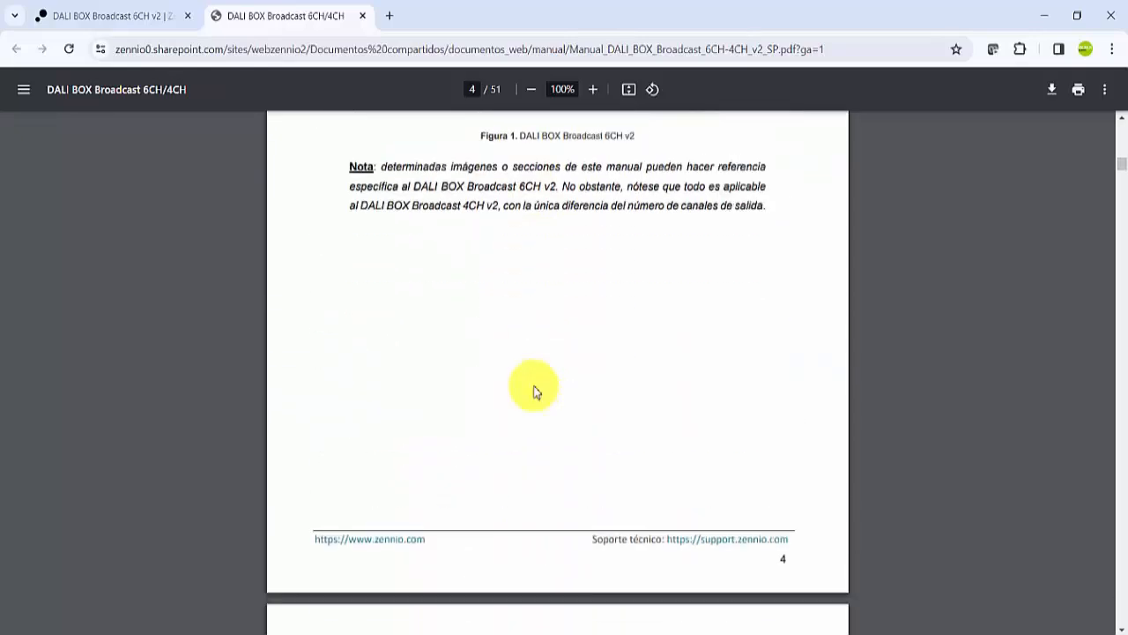
{"action": "scroll", "coordinate": [547, 373], "scroll_direction": "down", "scroll_amount": 10}
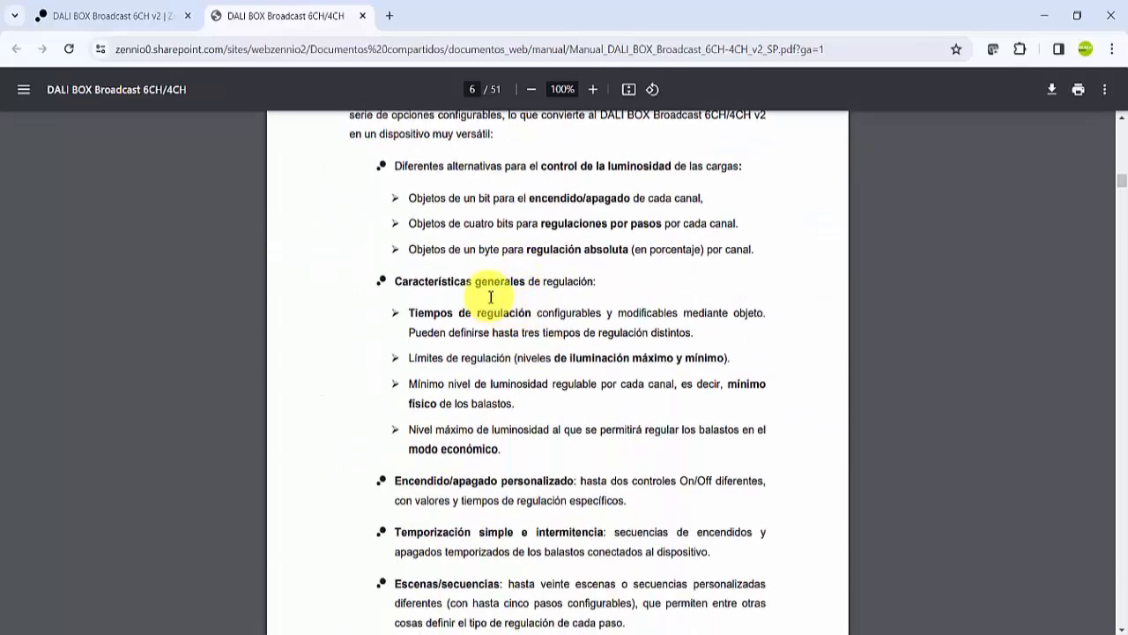
{"action": "scroll", "coordinate": [491, 297], "scroll_direction": "down", "scroll_amount": 9}
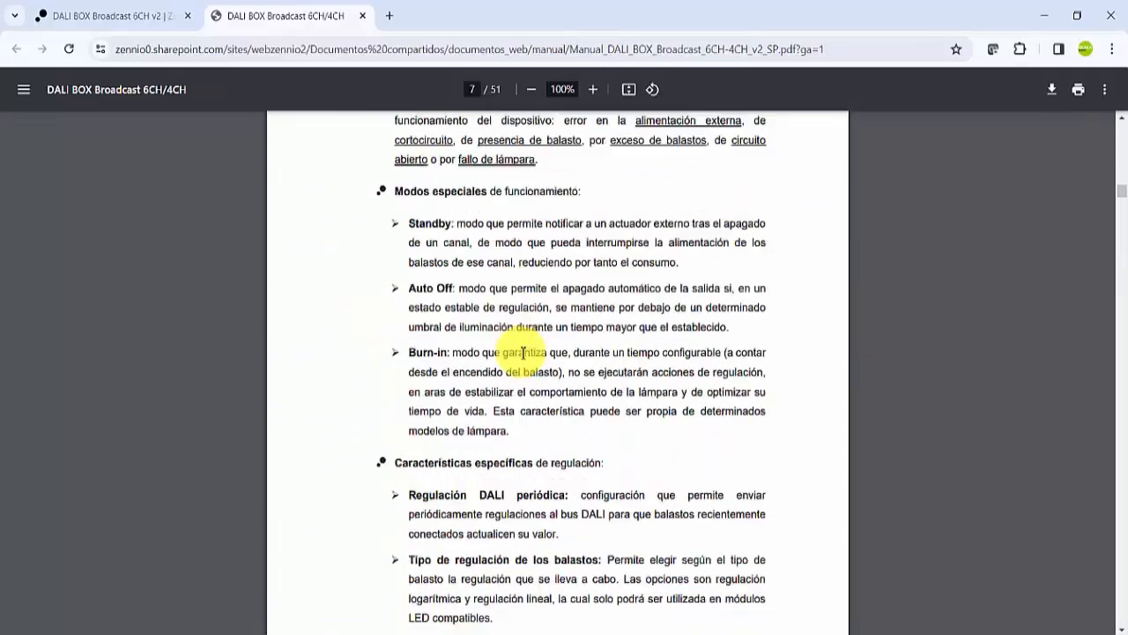
{"action": "scroll", "coordinate": [523, 353], "scroll_direction": "down", "scroll_amount": 5}
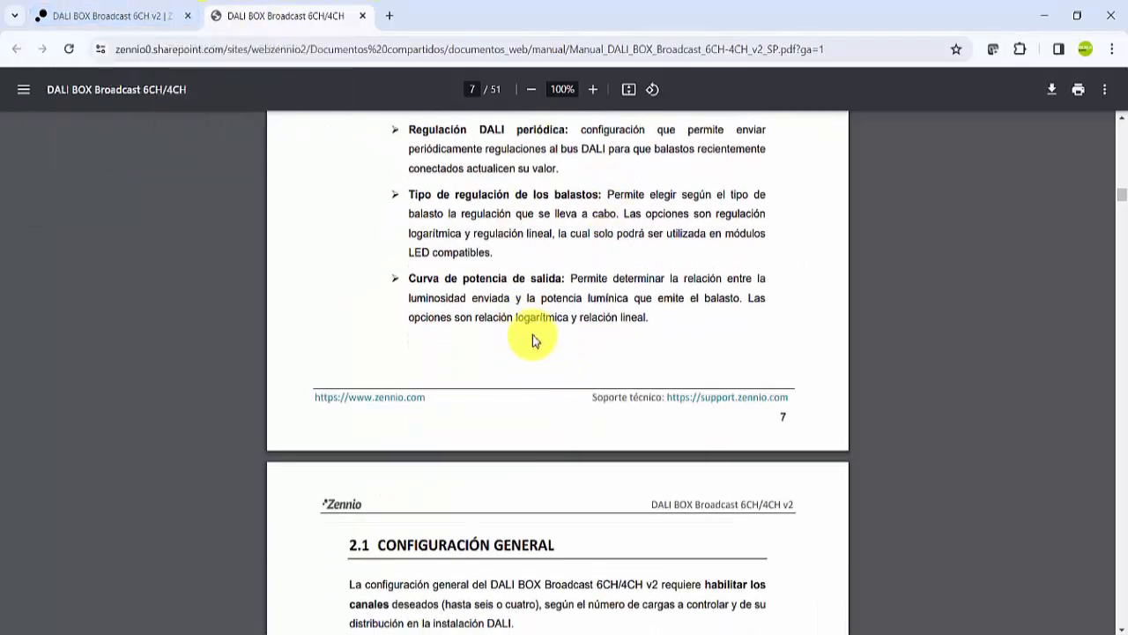
Review the specific regulation features on page 7 of the manual and return towards its beginning
{"action": "left_click", "coordinate": [117, 18]}
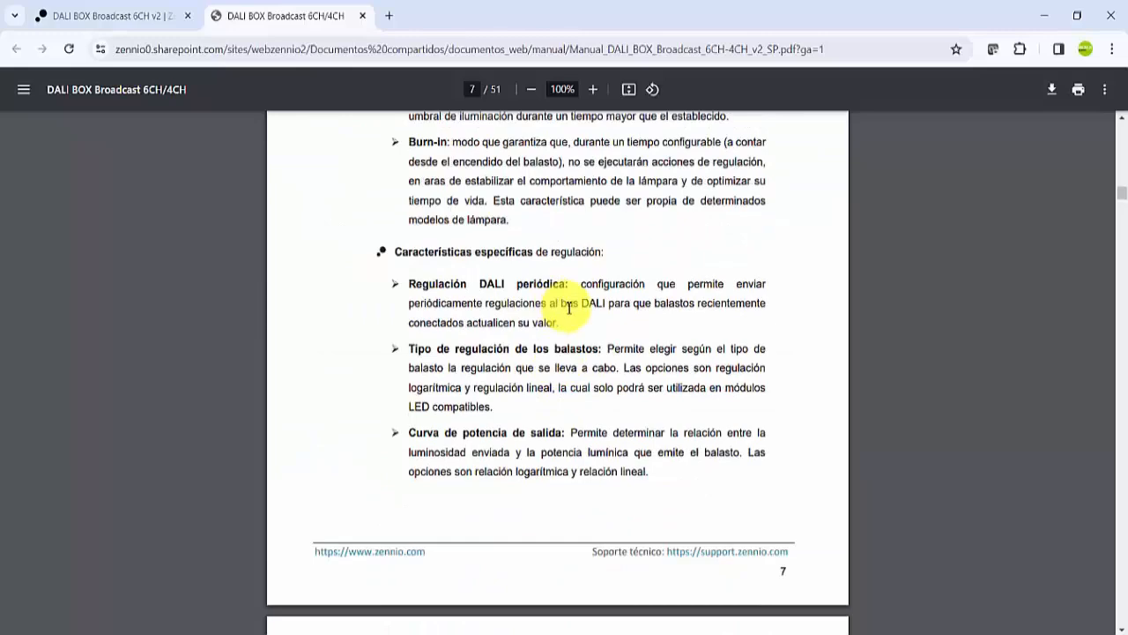
{"action": "scroll", "coordinate": [574, 307], "scroll_direction": "down", "scroll_amount": 4}
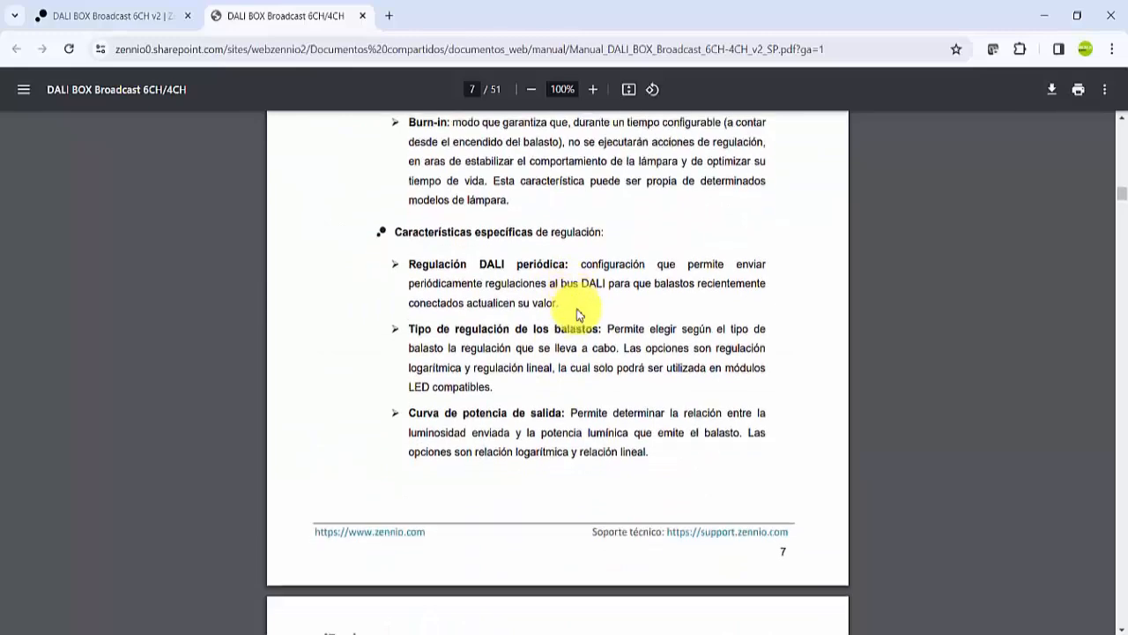
{"action": "scroll", "coordinate": [649, 294], "scroll_direction": "up", "scroll_amount": 3}
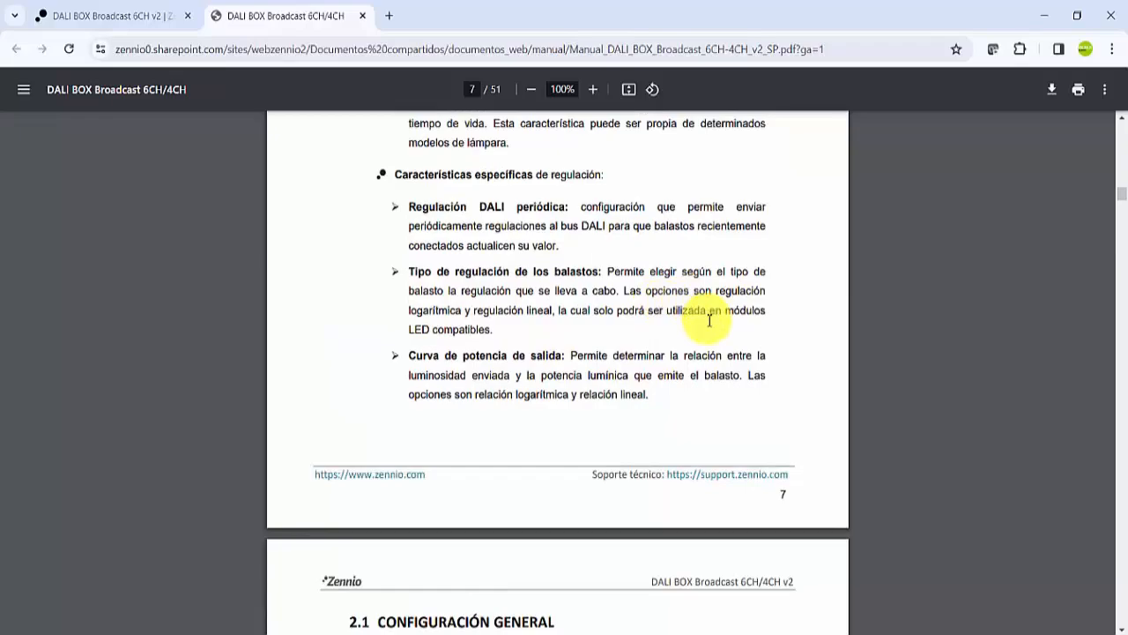
{"action": "scroll", "coordinate": [657, 304], "scroll_direction": "down", "scroll_amount": 11}
{"action": "scroll", "coordinate": [659, 296], "scroll_direction": "up", "scroll_amount": 8}
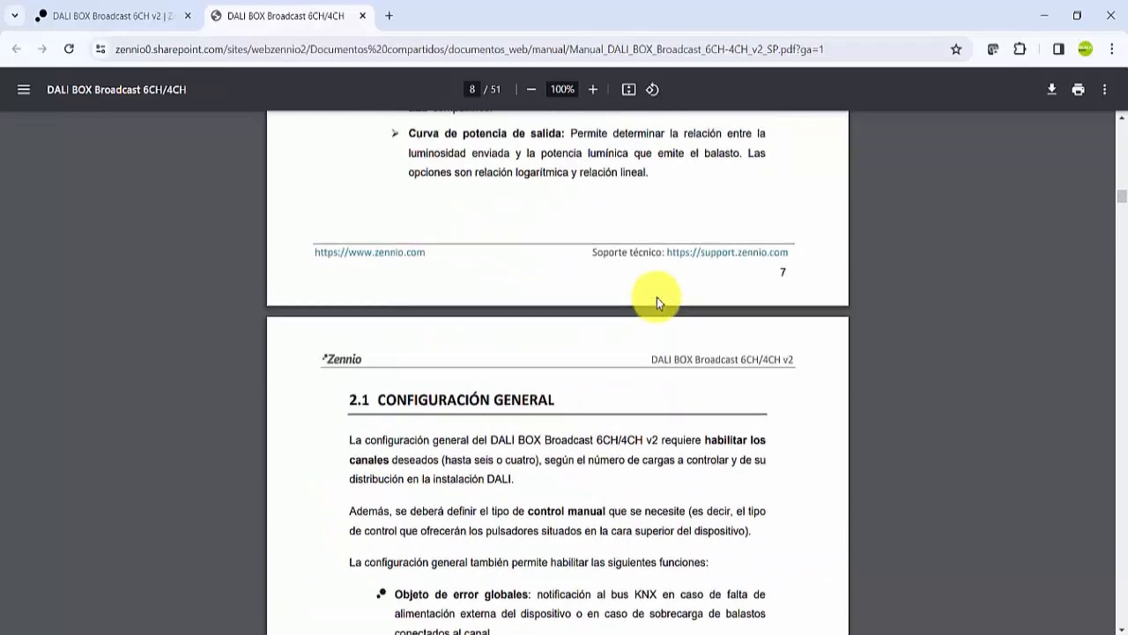
{"action": "scroll", "coordinate": [664, 298], "scroll_direction": "up", "scroll_amount": 20}
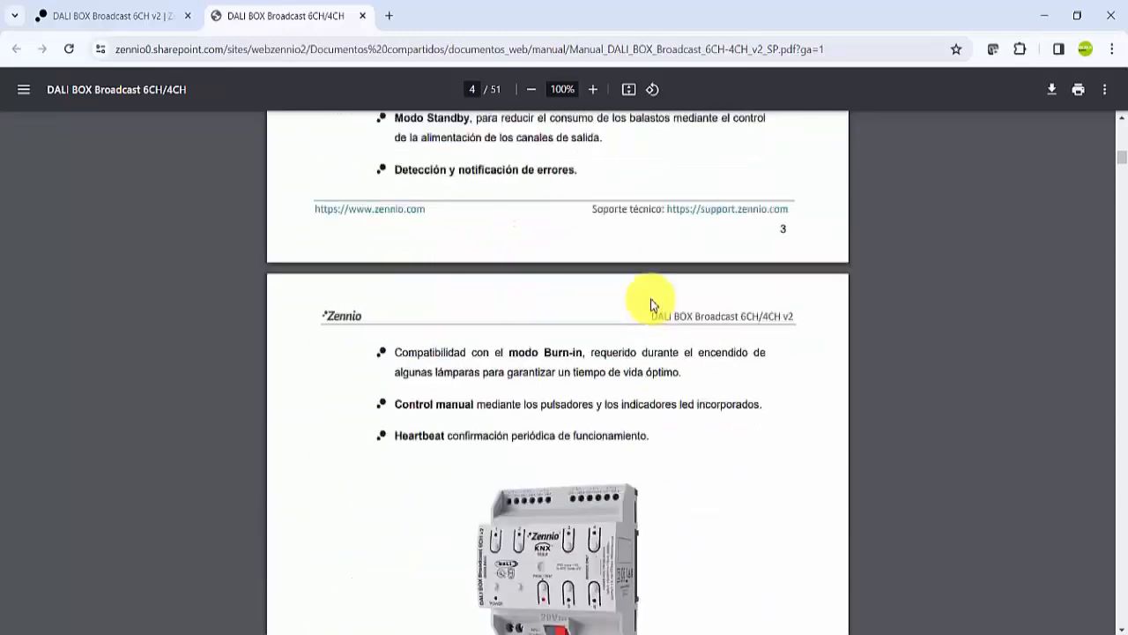
{"action": "scroll", "coordinate": [653, 296], "scroll_direction": "up", "scroll_amount": 18}
Examine the manual's sections on compatible ballasts, general configuration, colour activation and channel parameters up to page 17
{"action": "scroll", "coordinate": [653, 295], "scroll_direction": "down", "scroll_amount": 16}
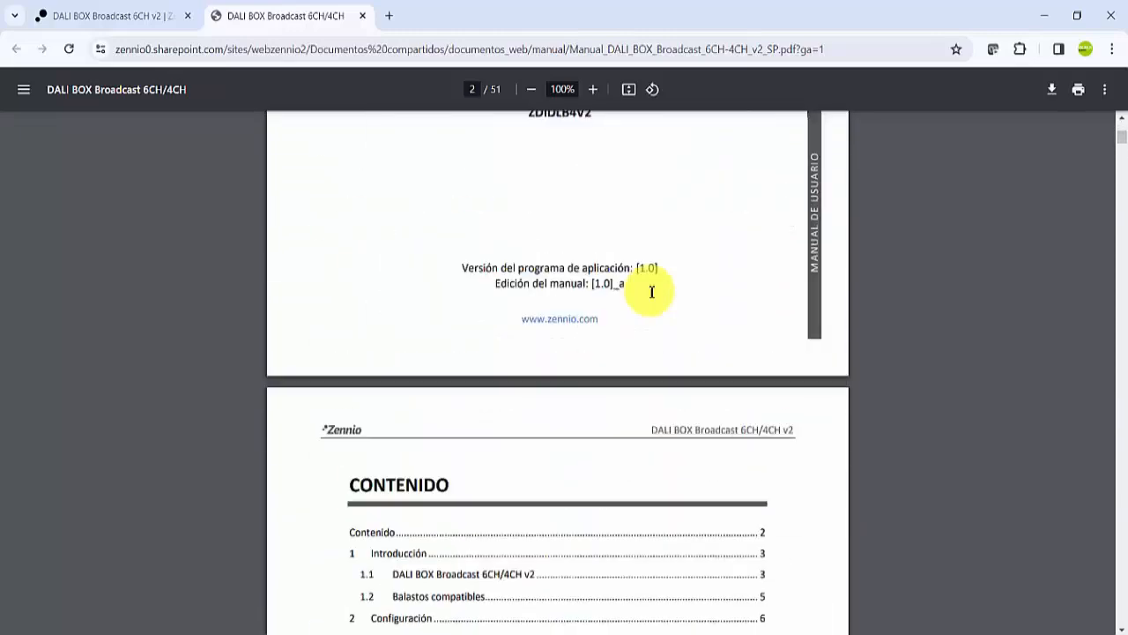
{"action": "scroll", "coordinate": [653, 293], "scroll_direction": "down", "scroll_amount": 20}
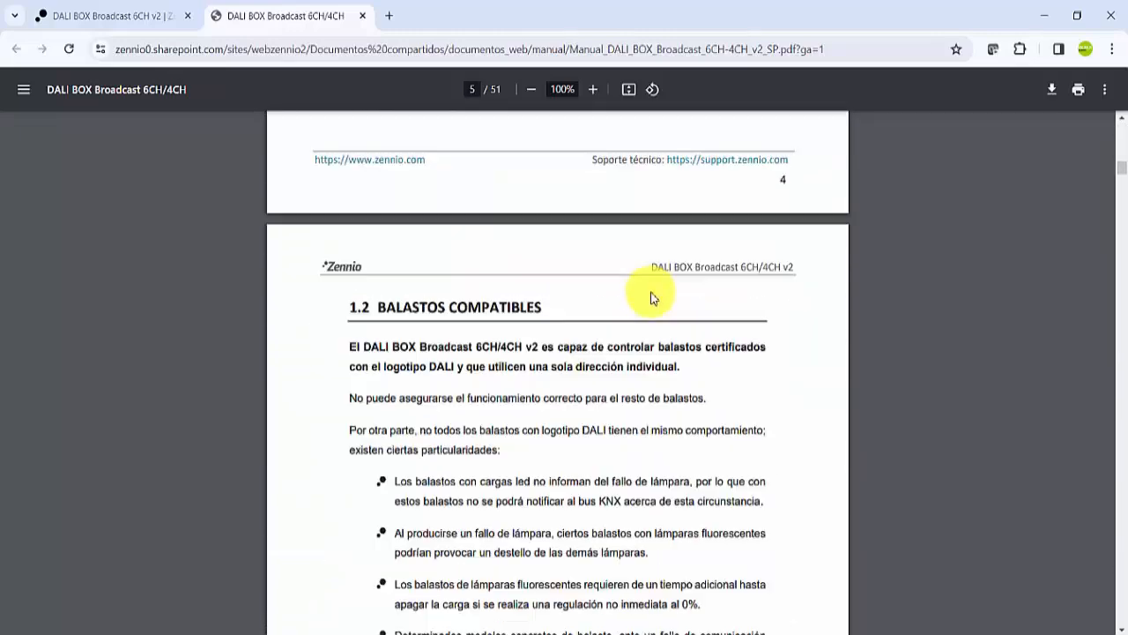
{"action": "scroll", "coordinate": [651, 296], "scroll_direction": "down", "scroll_amount": 20}
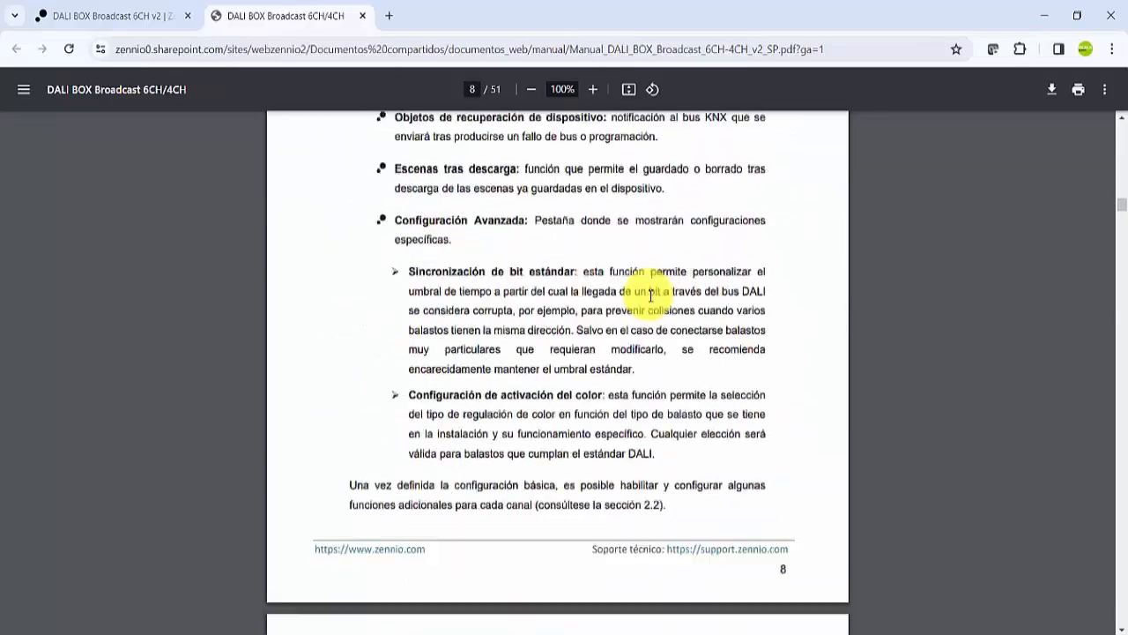
{"action": "scroll", "coordinate": [652, 291], "scroll_direction": "down", "scroll_amount": 9}
{"action": "scroll", "coordinate": [652, 289], "scroll_direction": "down", "scroll_amount": 10}
{"action": "scroll", "coordinate": [661, 309], "scroll_direction": "up", "scroll_amount": 4}
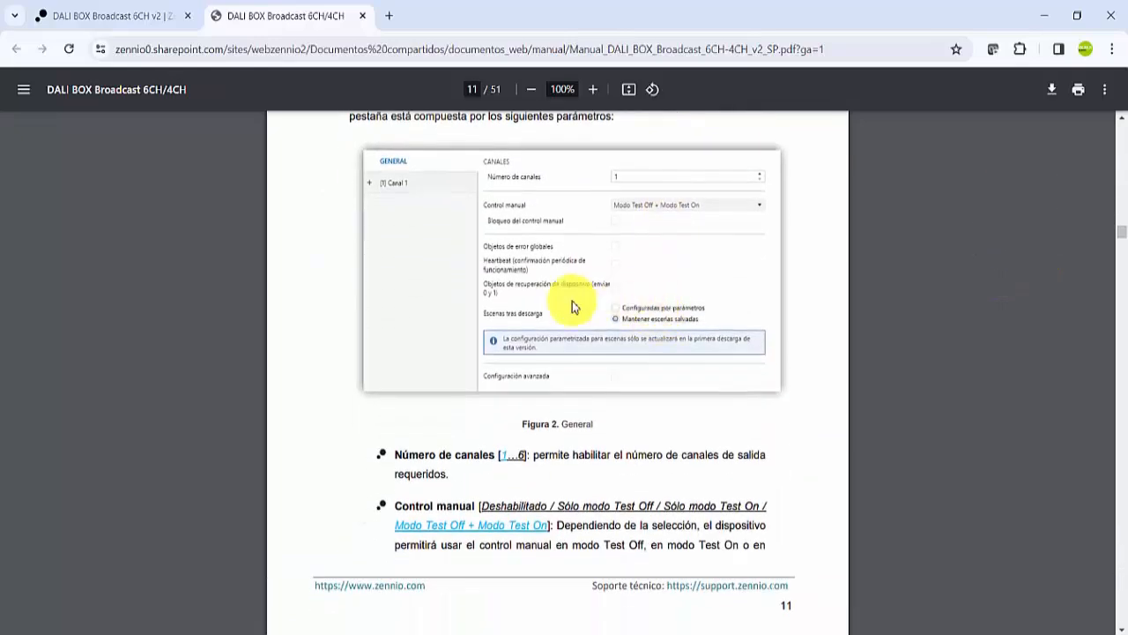
{"action": "scroll", "coordinate": [621, 279], "scroll_direction": "down", "scroll_amount": 20}
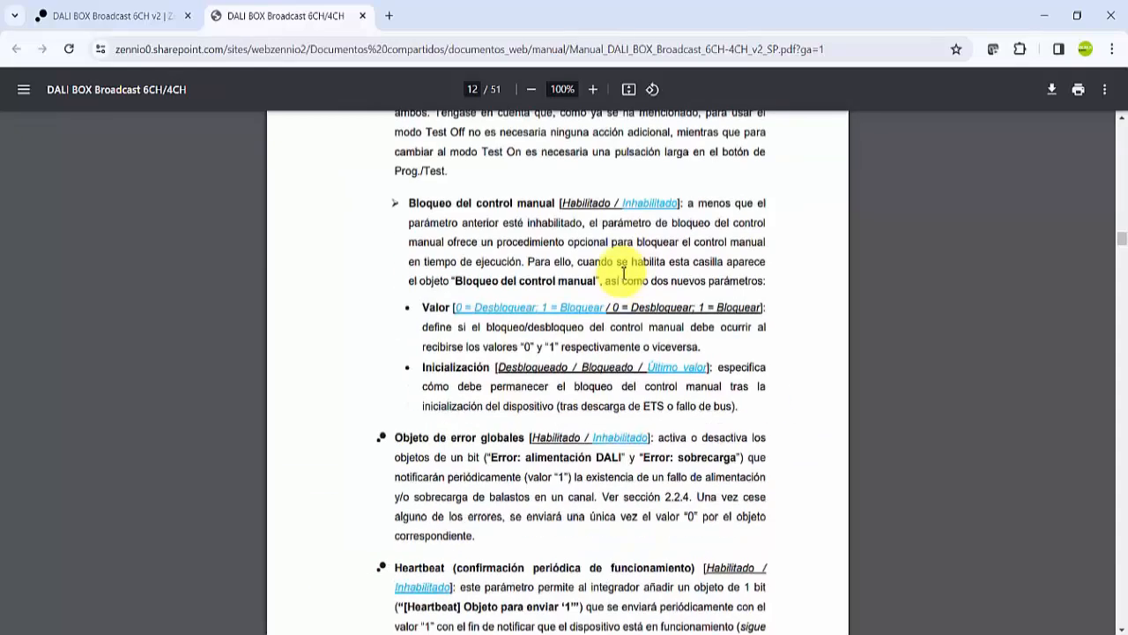
{"action": "scroll", "coordinate": [617, 291], "scroll_direction": "down", "scroll_amount": 20}
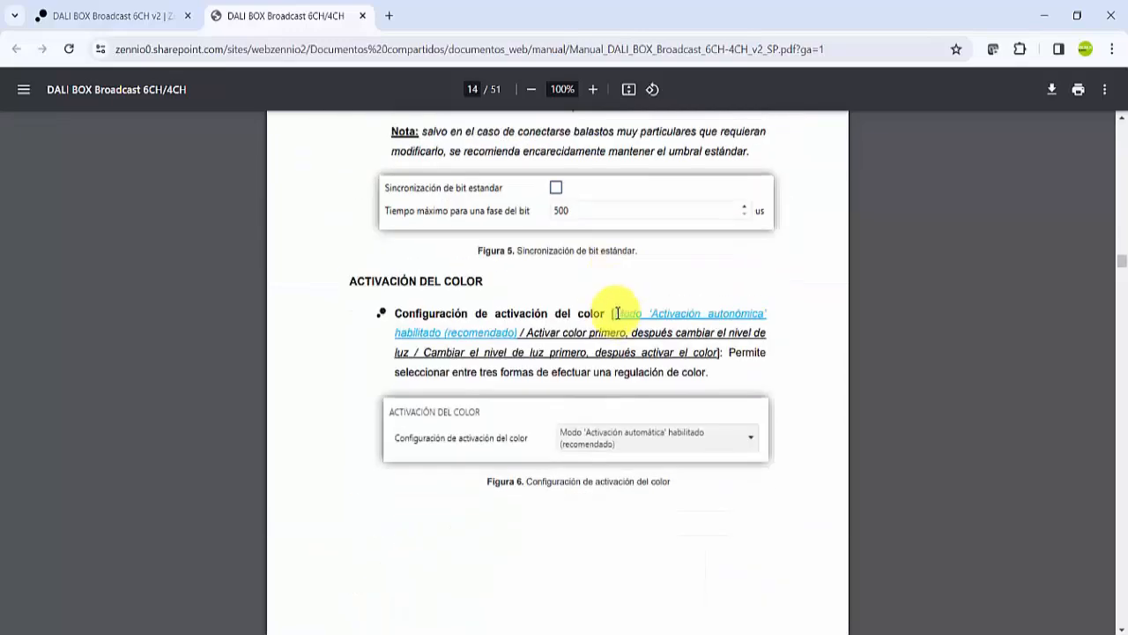
{"action": "scroll", "coordinate": [617, 316], "scroll_direction": "down", "scroll_amount": 12}
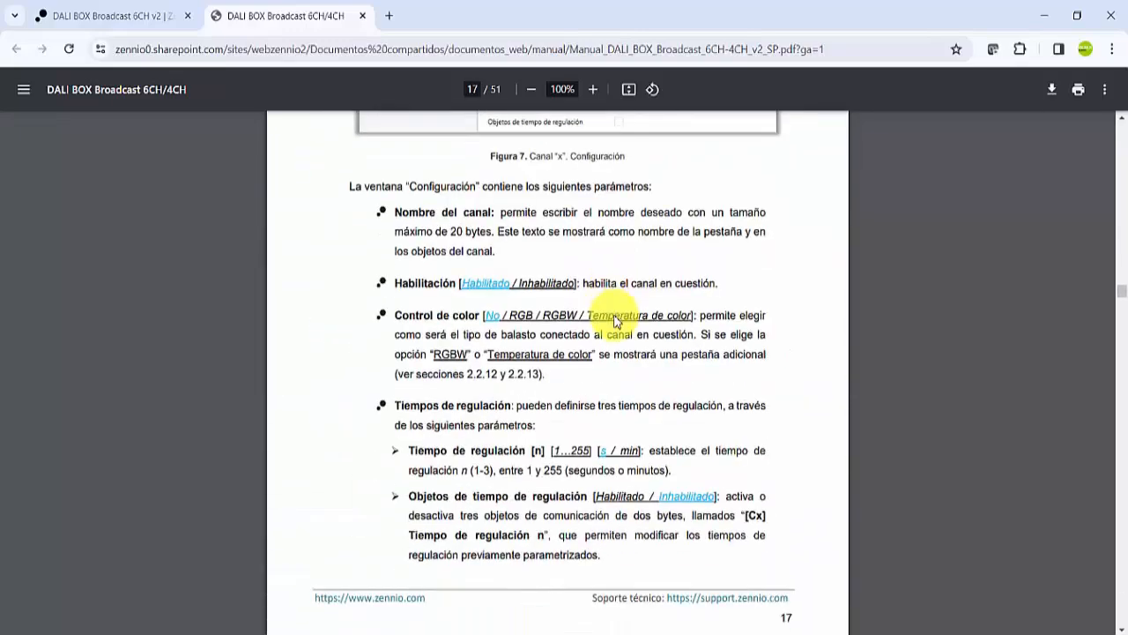
Return to the manual's introduction and review the list of main functions on pages 3 and 4
{"action": "left_click_drag", "start_coordinate": [1122, 305], "coordinate": [1122, 149]}
{"action": "scroll", "coordinate": [1003, 173], "scroll_direction": "down", "scroll_amount": 9}
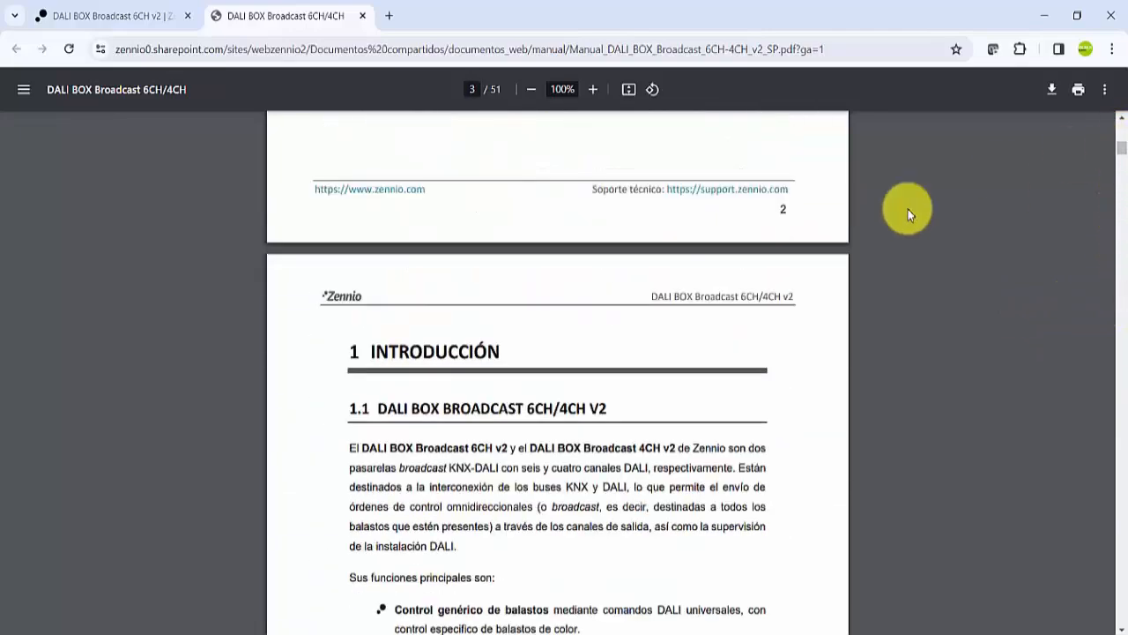
{"action": "scroll", "coordinate": [637, 291], "scroll_direction": "down", "scroll_amount": 7}
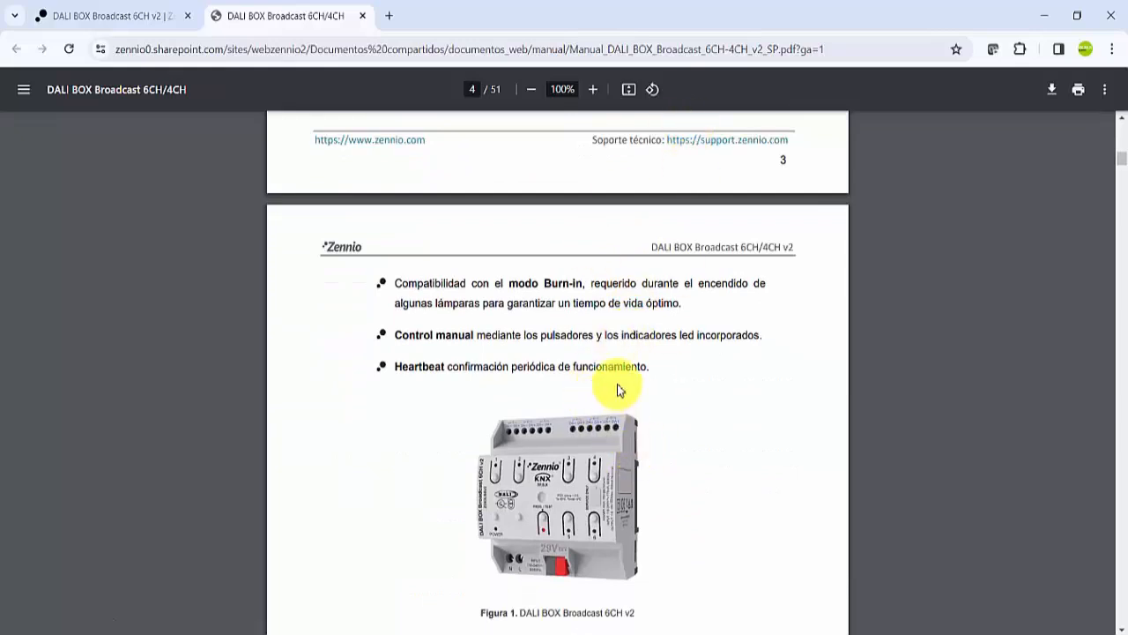
{"action": "scroll", "coordinate": [560, 363], "scroll_direction": "down", "scroll_amount": 1}
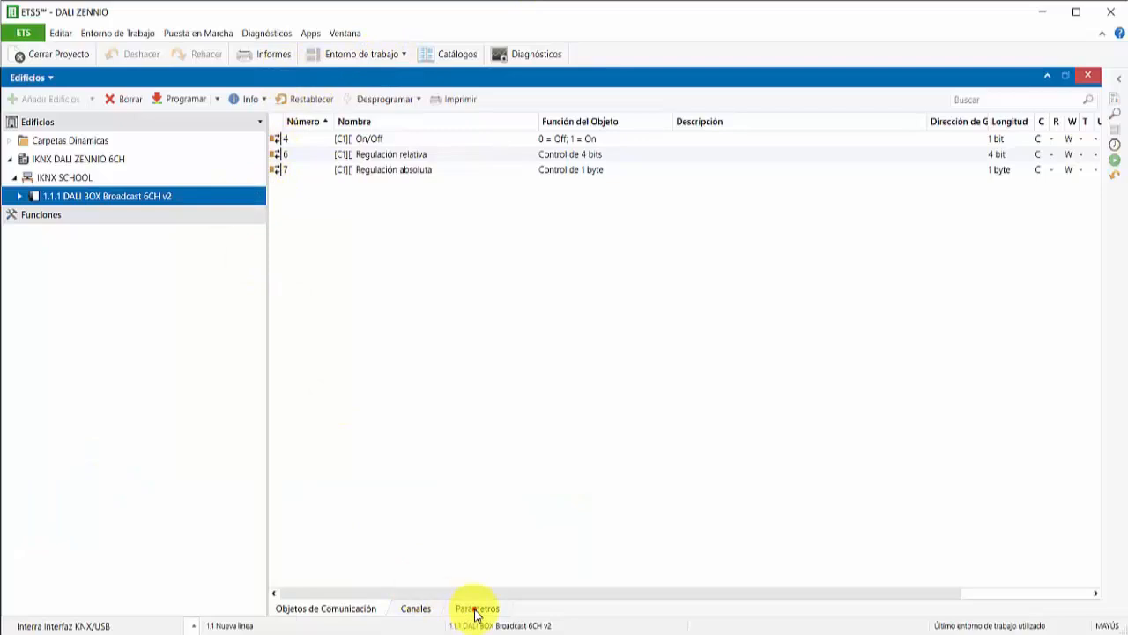
In ETS5, turn on change highlighting for the DALI BOX Broadcast 6CH v2 parameters and test it by toggling Bloqueo del control manual on and off
{"action": "left_click", "coordinate": [476, 608]}
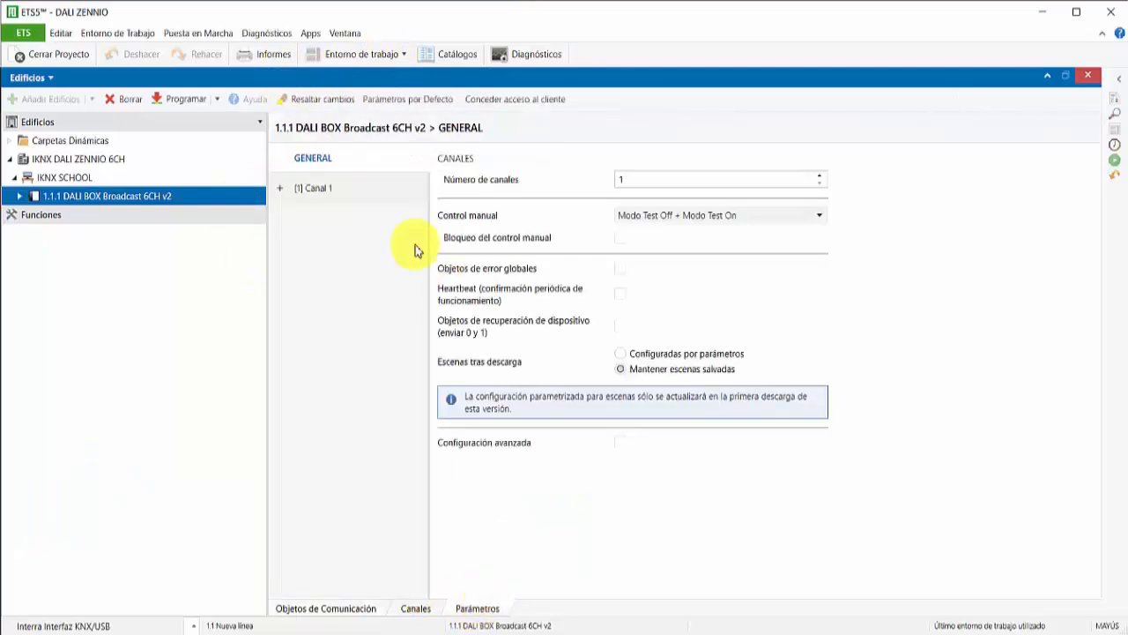
{"action": "left_click", "coordinate": [317, 100]}
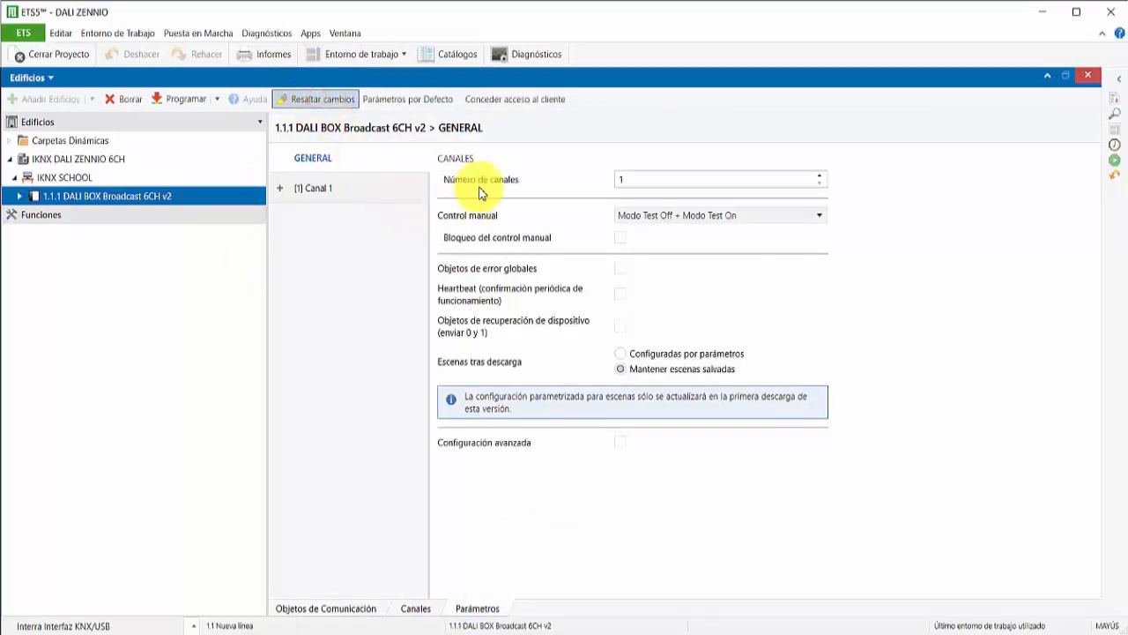
{"action": "left_click", "coordinate": [622, 238]}
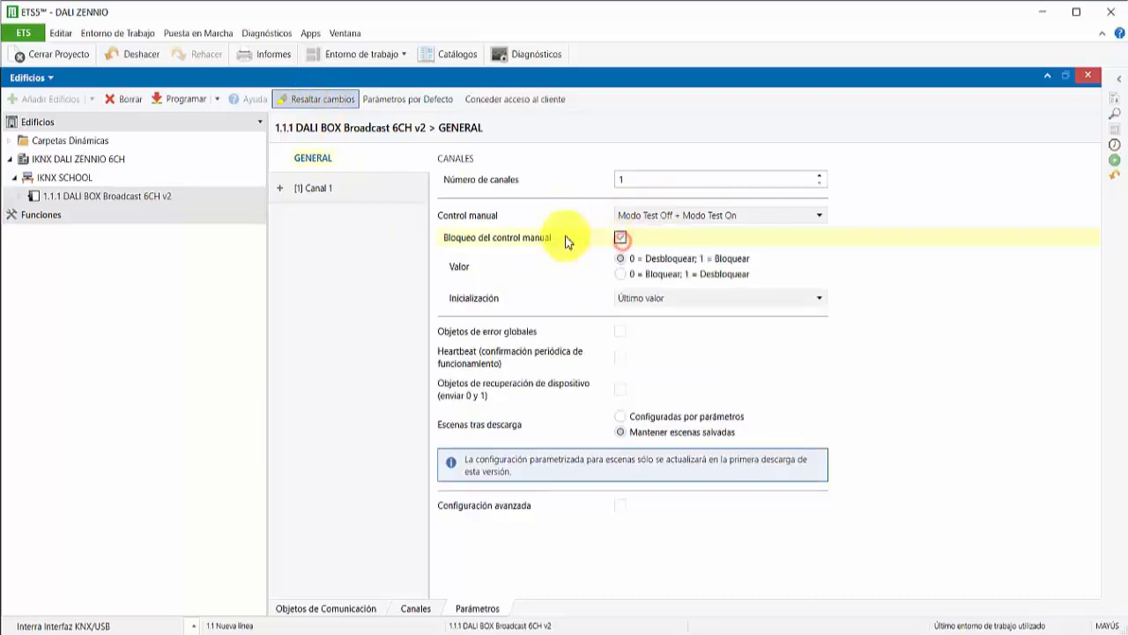
{"action": "left_click", "coordinate": [622, 237]}
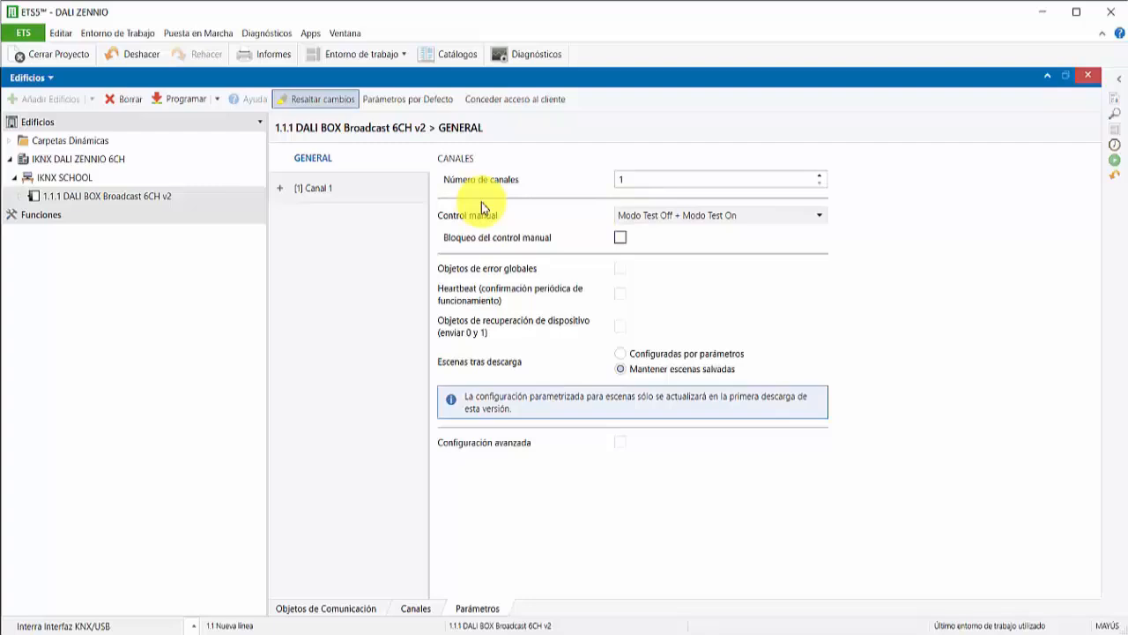
Cycle Control manual through Sólo modo Test Off, Deshabilitado and Sólo modo Test On, returning it to Modo Test Off + Modo Test On
{"action": "left_click", "coordinate": [679, 222]}
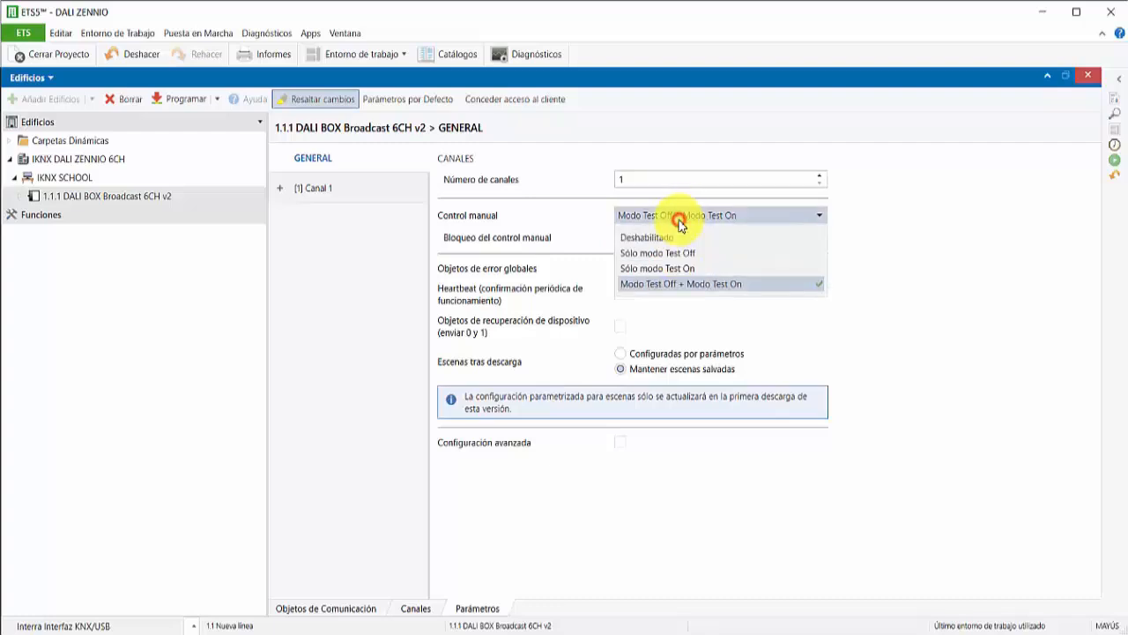
{"action": "left_click", "coordinate": [693, 250]}
{"action": "left_click", "coordinate": [711, 218]}
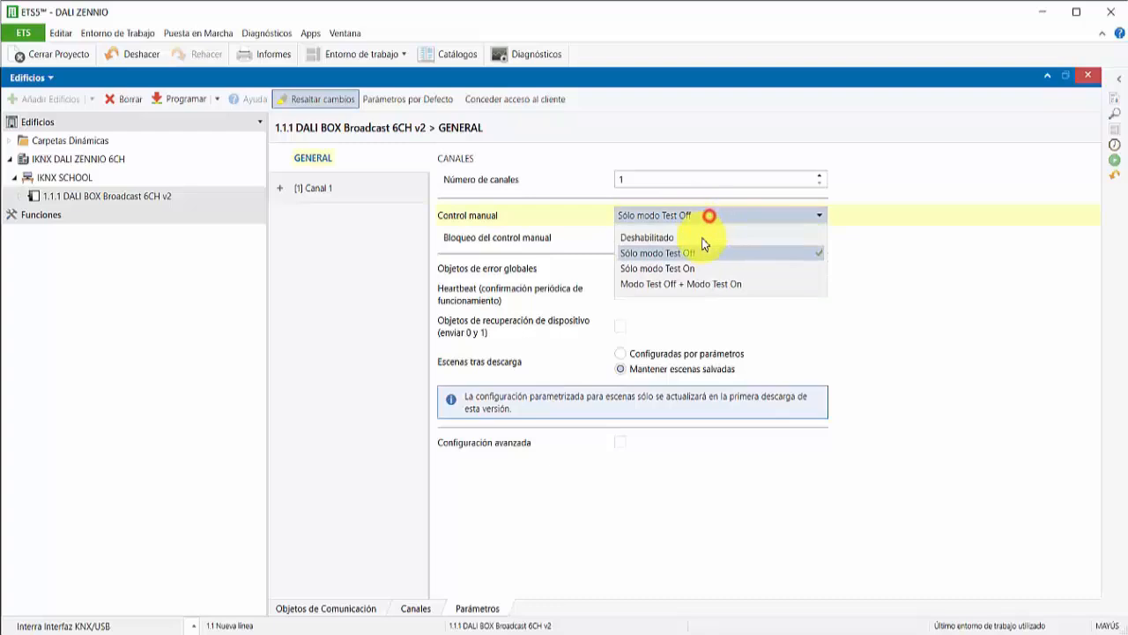
{"action": "left_click", "coordinate": [700, 237]}
{"action": "left_click", "coordinate": [700, 219]}
{"action": "left_click", "coordinate": [703, 269]}
{"action": "left_click", "coordinate": [683, 217]}
{"action": "left_click", "coordinate": [716, 284]}
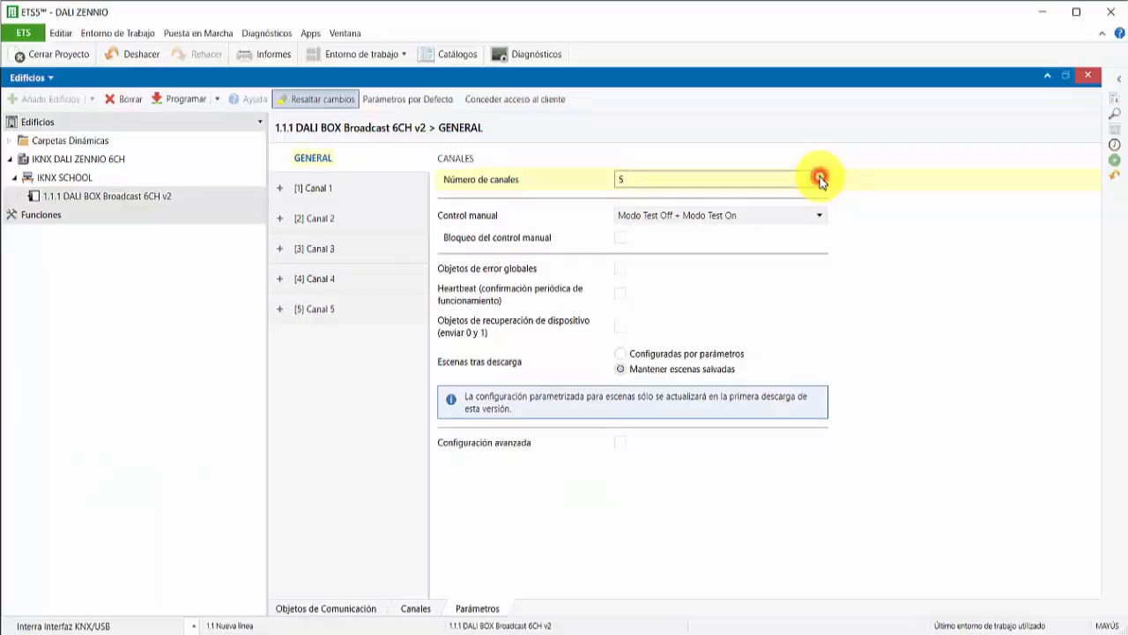
Set Número de canales to 3 and disable Canal 2 in its configuration
{"action": "left_click", "coordinate": [819, 175]}
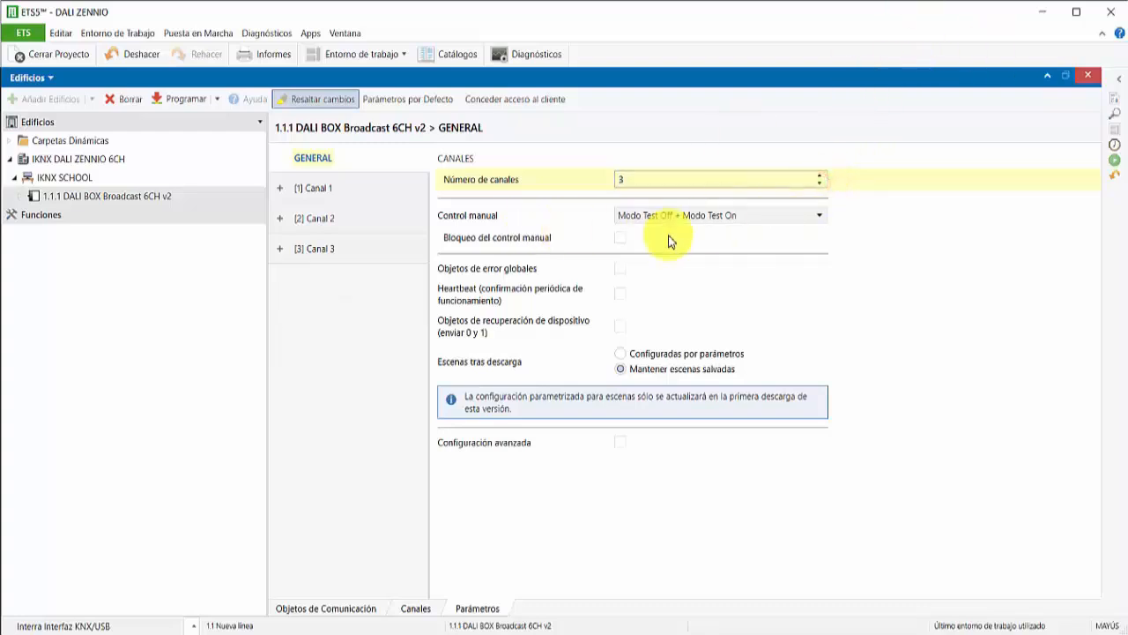
{"action": "left_click", "coordinate": [347, 220]}
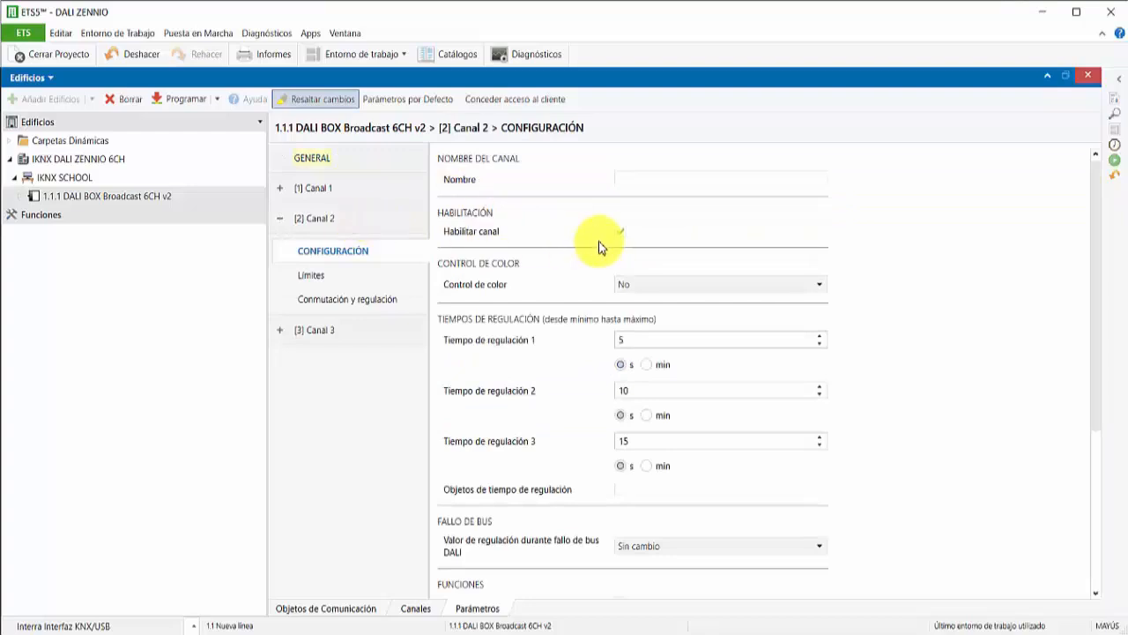
{"action": "left_click", "coordinate": [620, 231]}
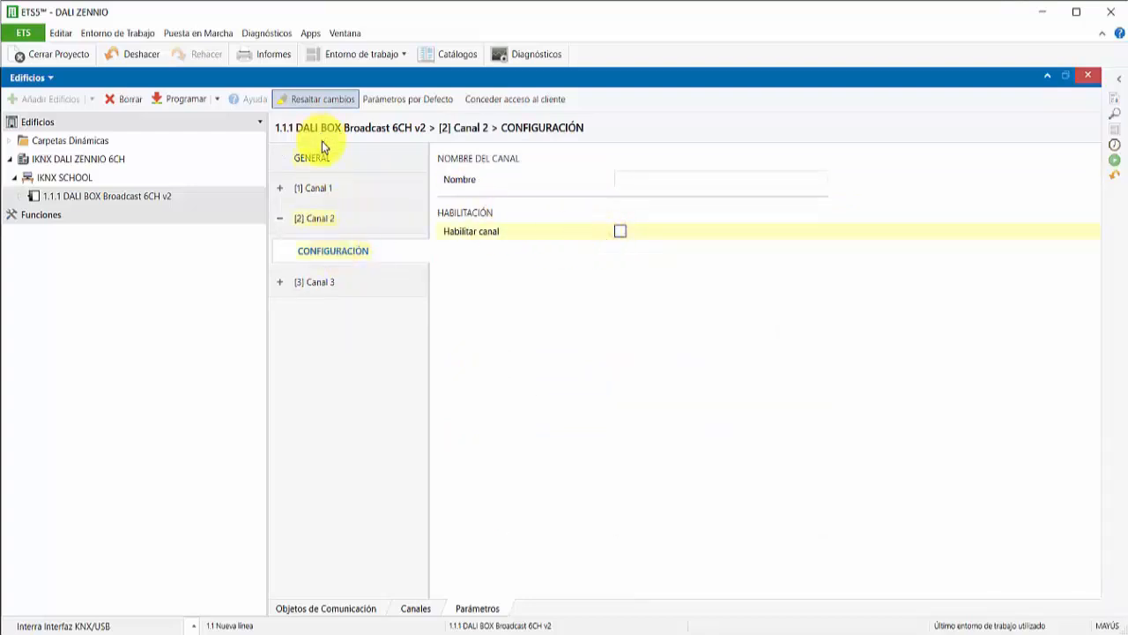
Expand the DALI BOX in the building tree, review its communication objects and return to the GENERAL parameters
{"action": "double_click", "coordinate": [21, 197]}
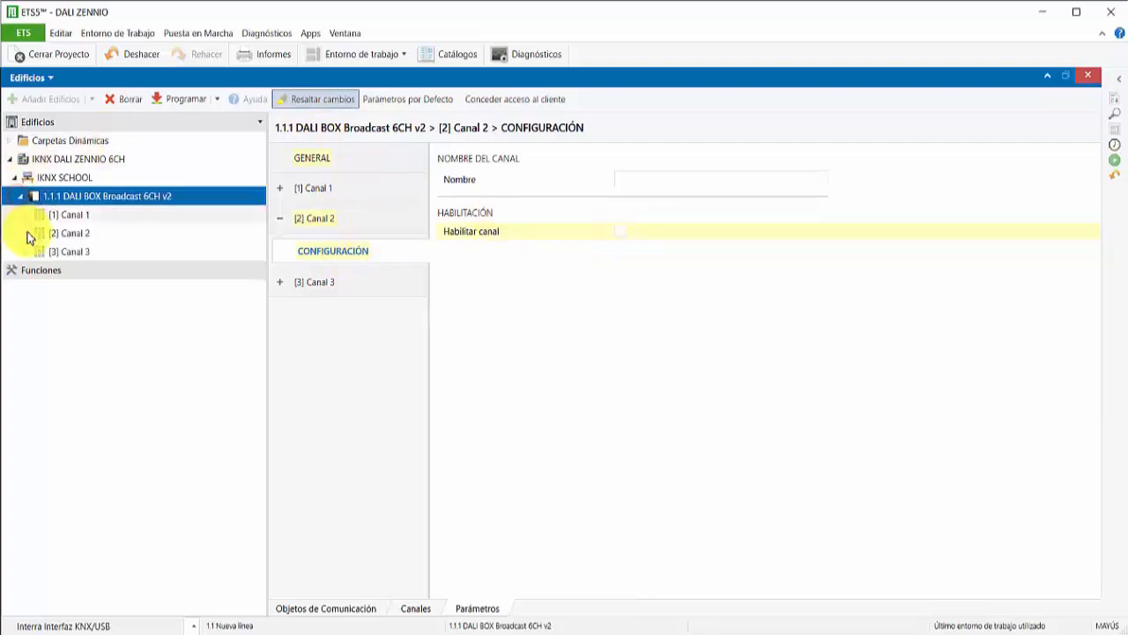
{"action": "left_click", "coordinate": [286, 609]}
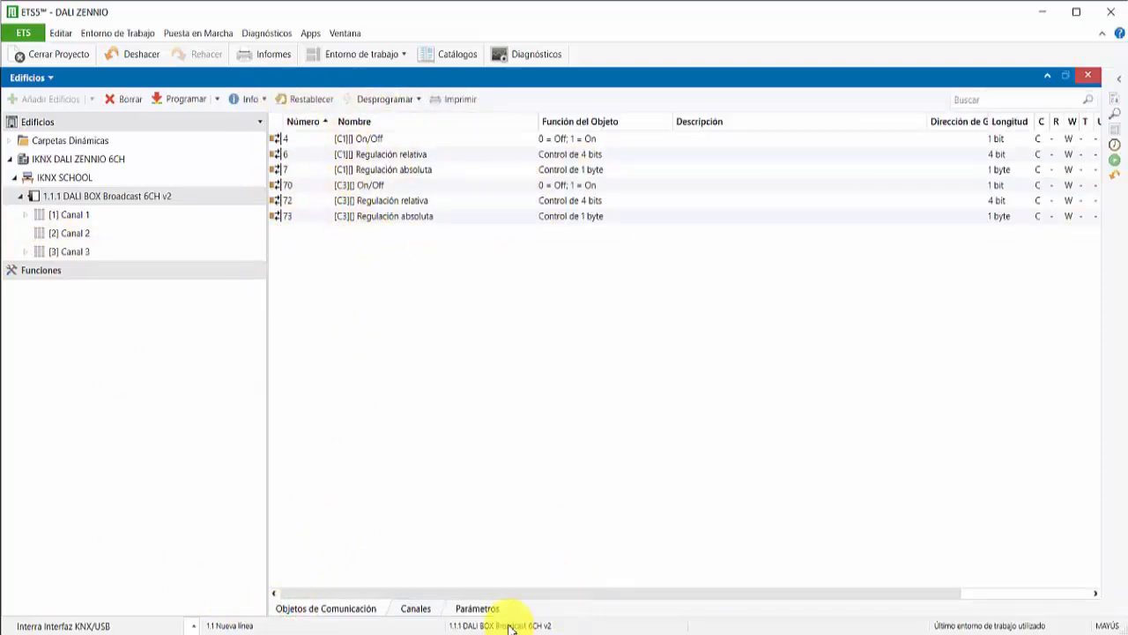
{"action": "left_click", "coordinate": [477, 608]}
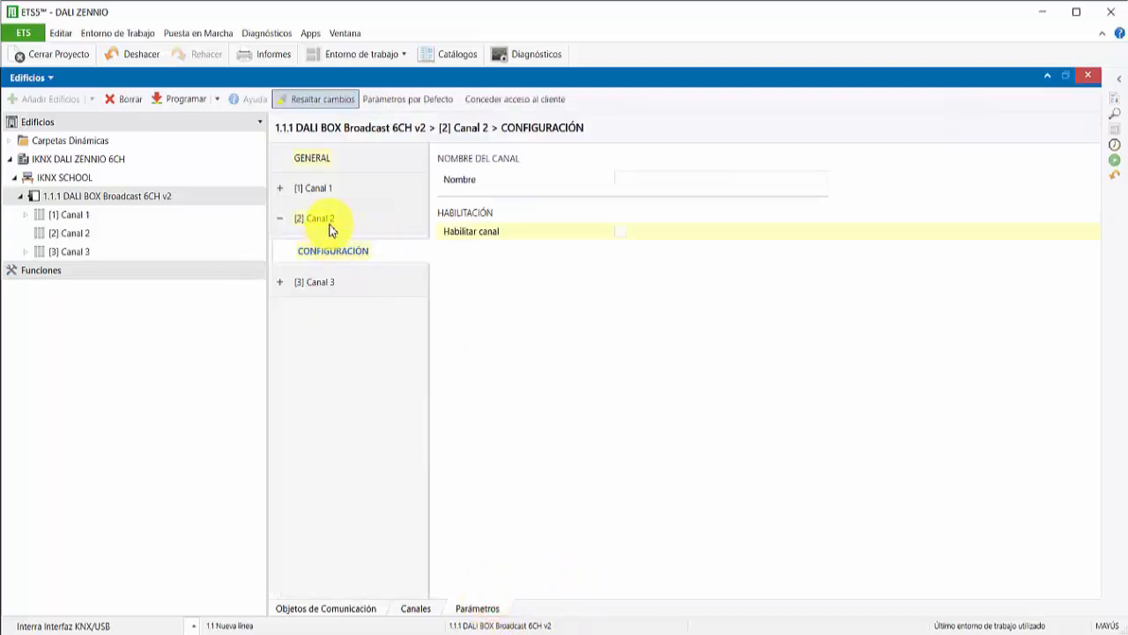
{"action": "left_click", "coordinate": [311, 159]}
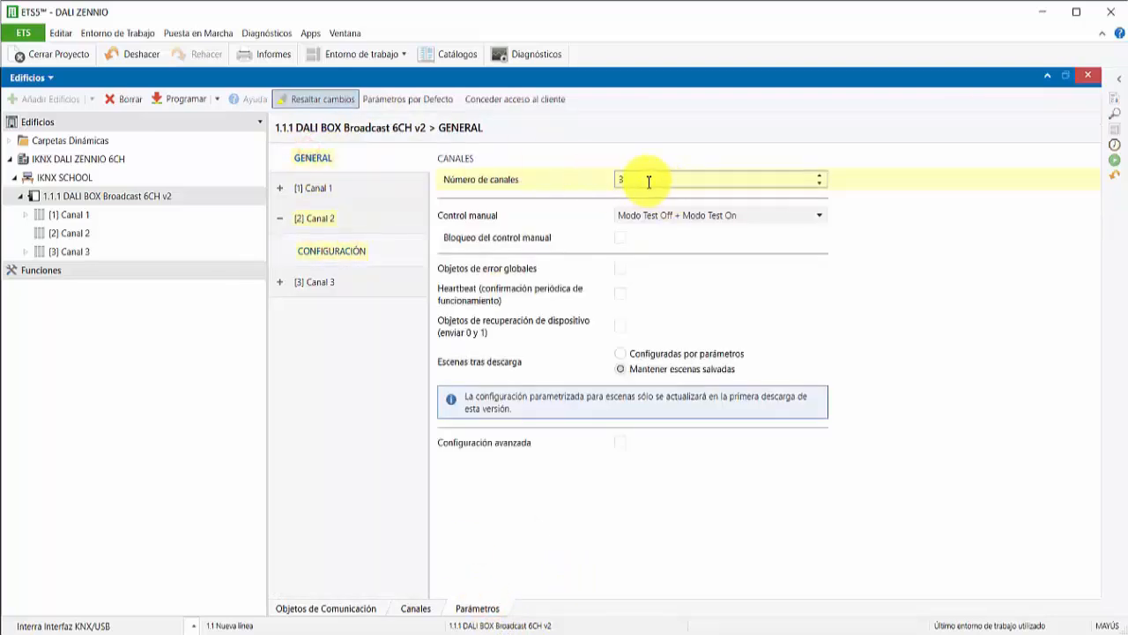
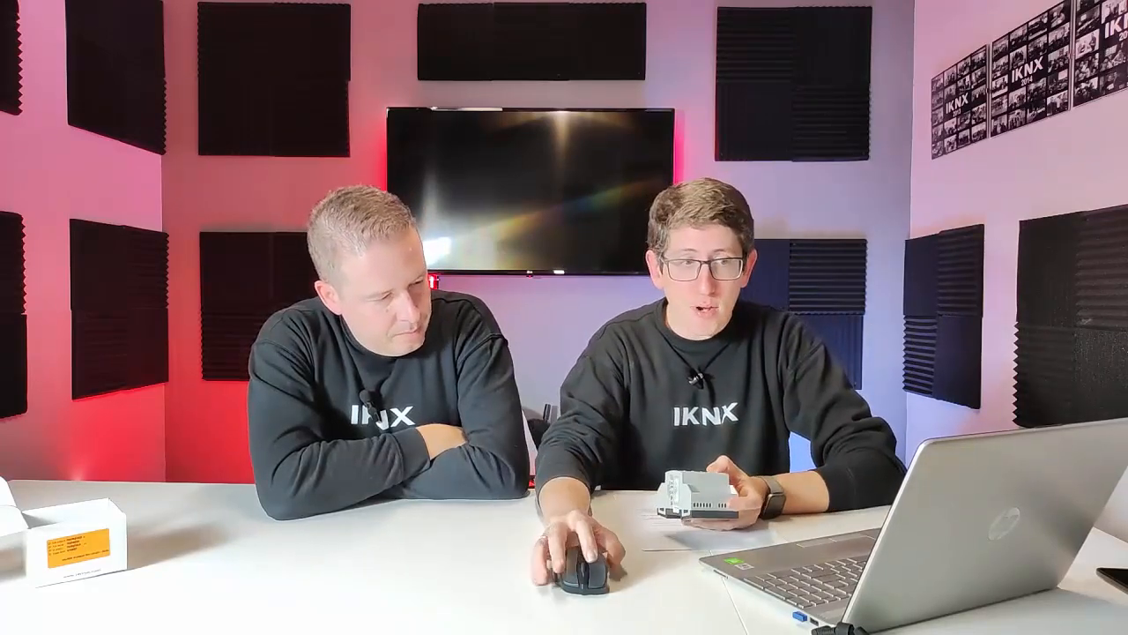
Try Control manual as Sólo modo Test On, Sólo modo Test Off and Deshabilitado, then restore Modo Test Off + Modo Test On
{"action": "left_click", "coordinate": [741, 215]}
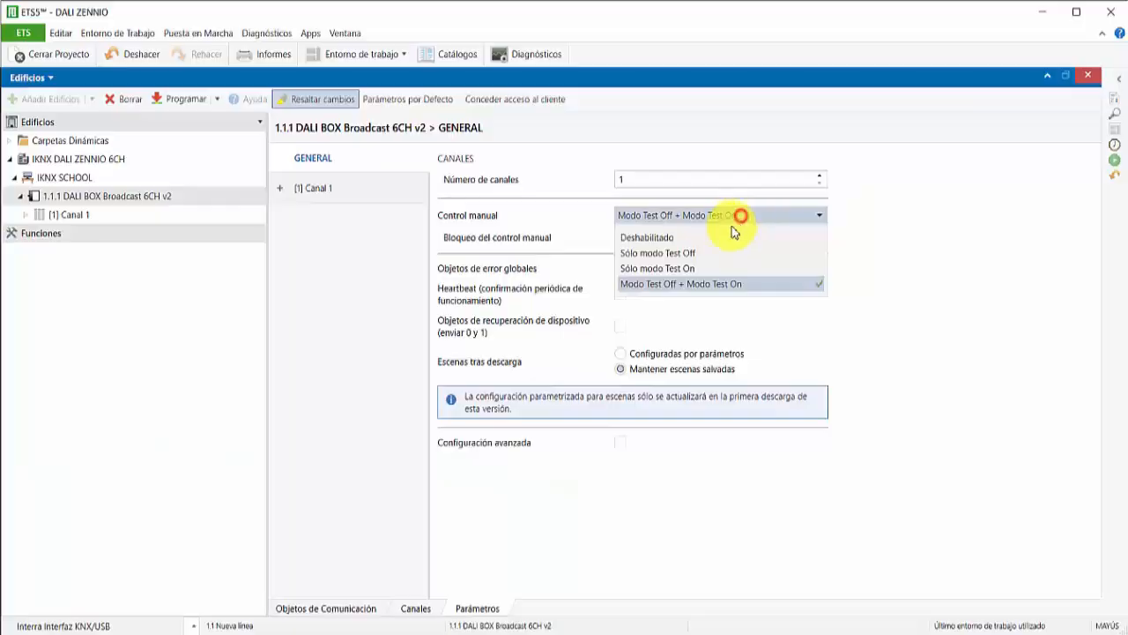
{"action": "left_click", "coordinate": [711, 268]}
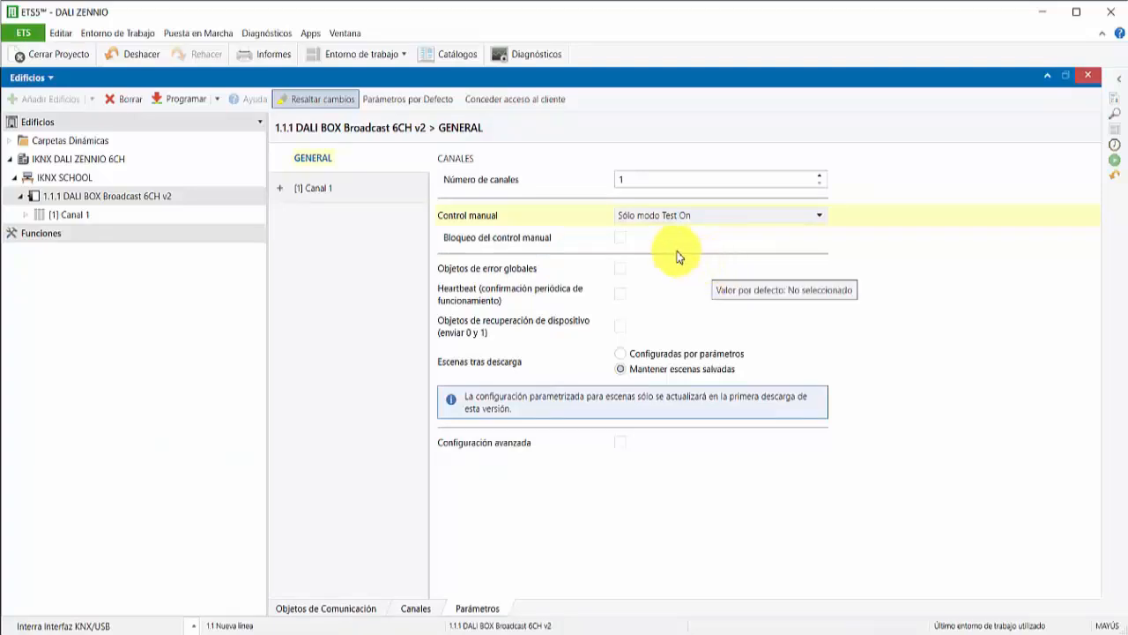
{"action": "left_click", "coordinate": [673, 219]}
{"action": "left_click", "coordinate": [695, 252]}
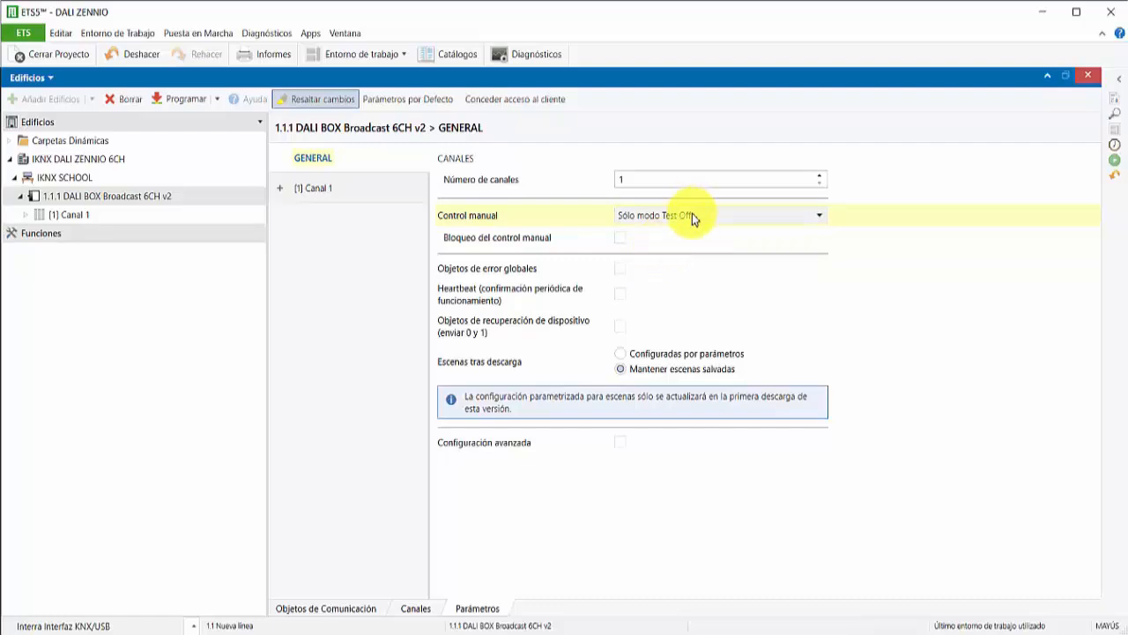
{"action": "left_click", "coordinate": [692, 216]}
{"action": "left_click", "coordinate": [668, 237]}
{"action": "left_click", "coordinate": [693, 215]}
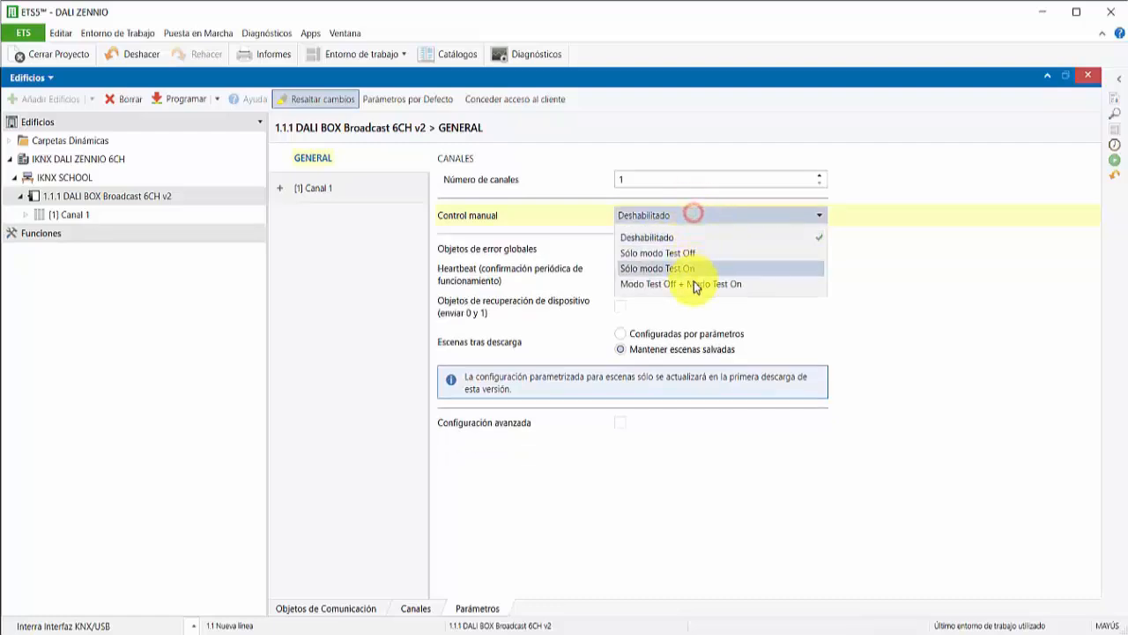
{"action": "left_click", "coordinate": [696, 284]}
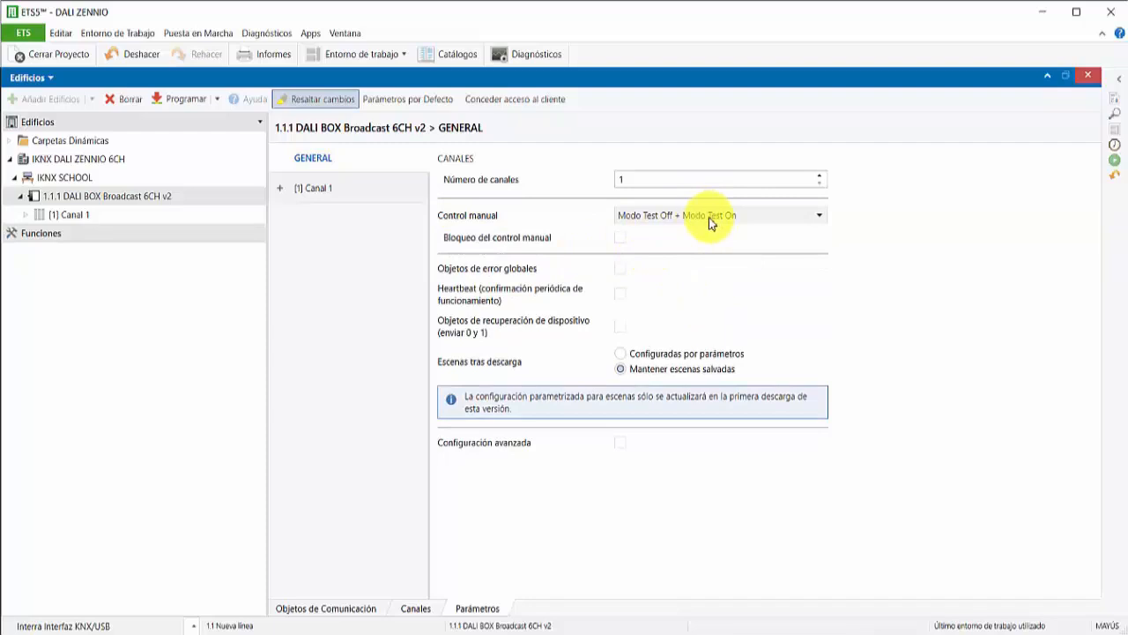
Try enabling Bloqueo del control manual and expand the communication objects of Canal 1 in the building tree
{"action": "left_click", "coordinate": [621, 240]}
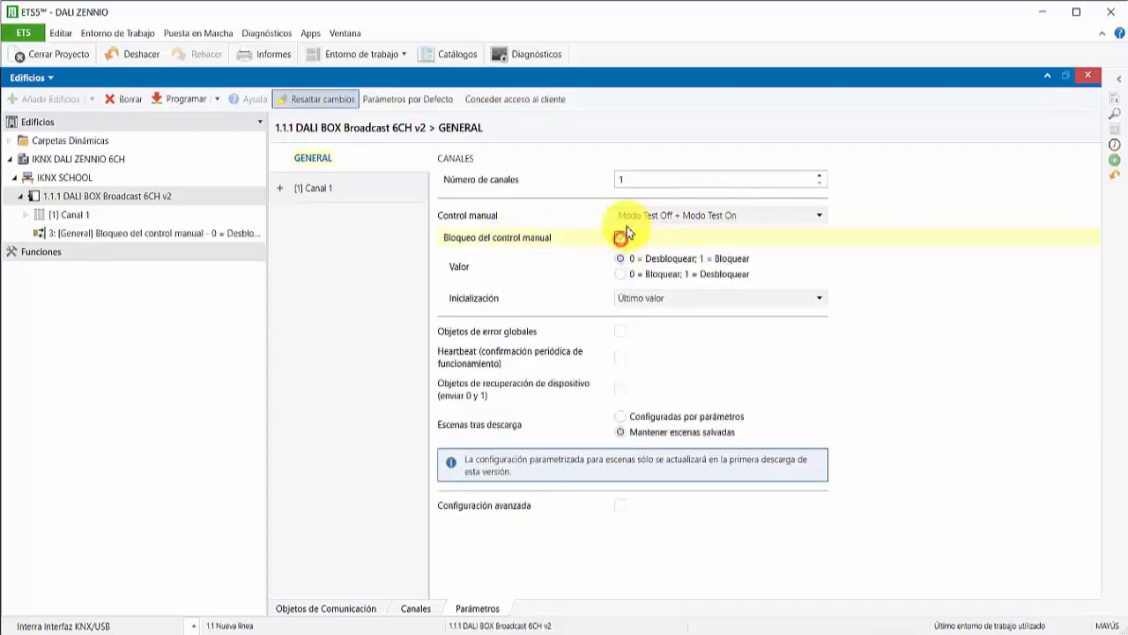
{"action": "left_click", "coordinate": [25, 214]}
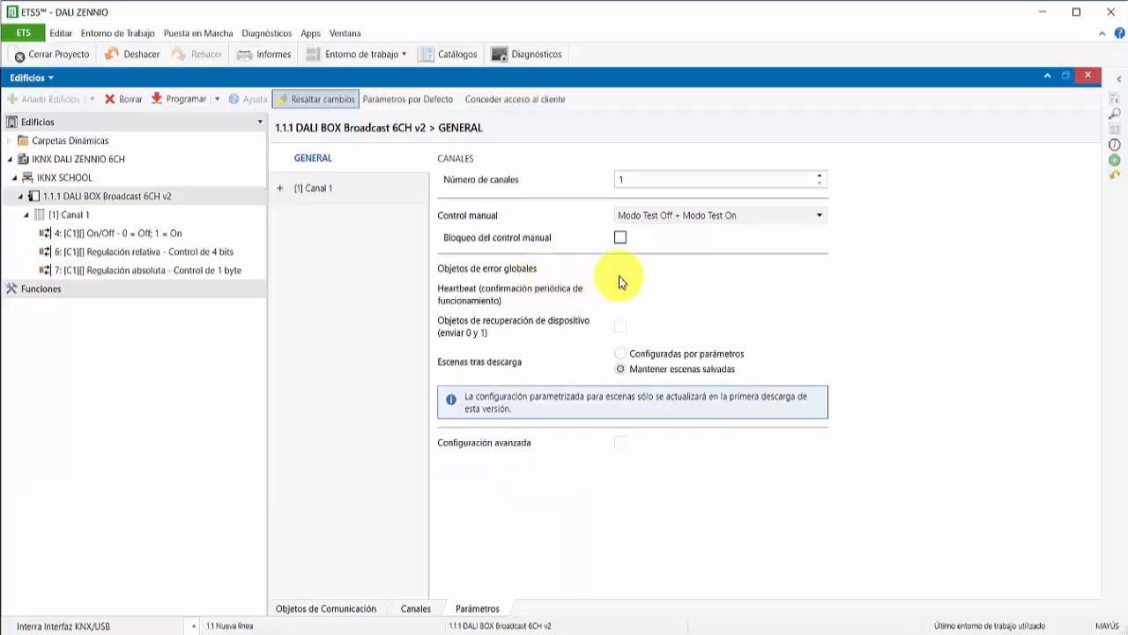
Enable Objetos de error globales and inspect the DALI power supply and overload error objects in a widened building tree
{"action": "left_click", "coordinate": [620, 273]}
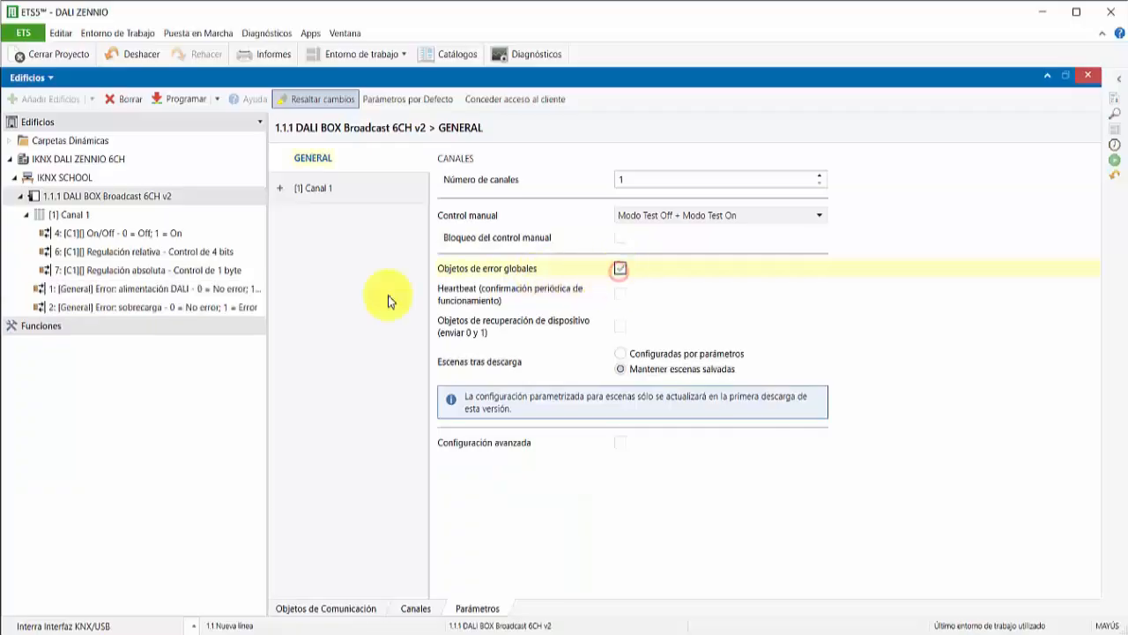
{"action": "left_click", "coordinate": [194, 294]}
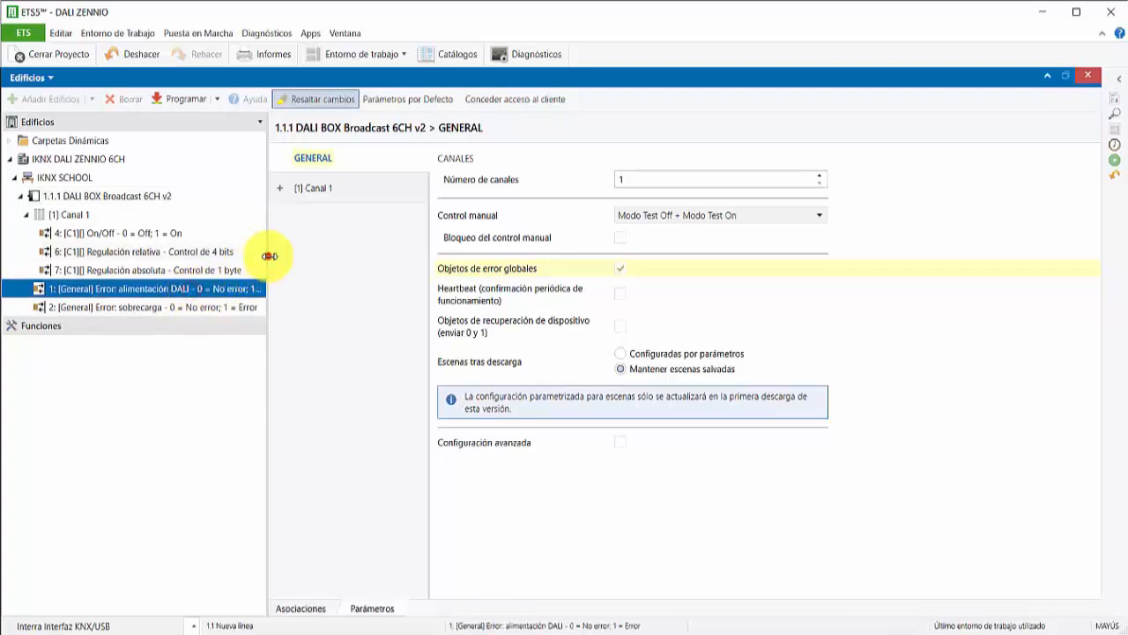
{"action": "left_click_drag", "start_coordinate": [268, 257], "coordinate": [364, 263]}
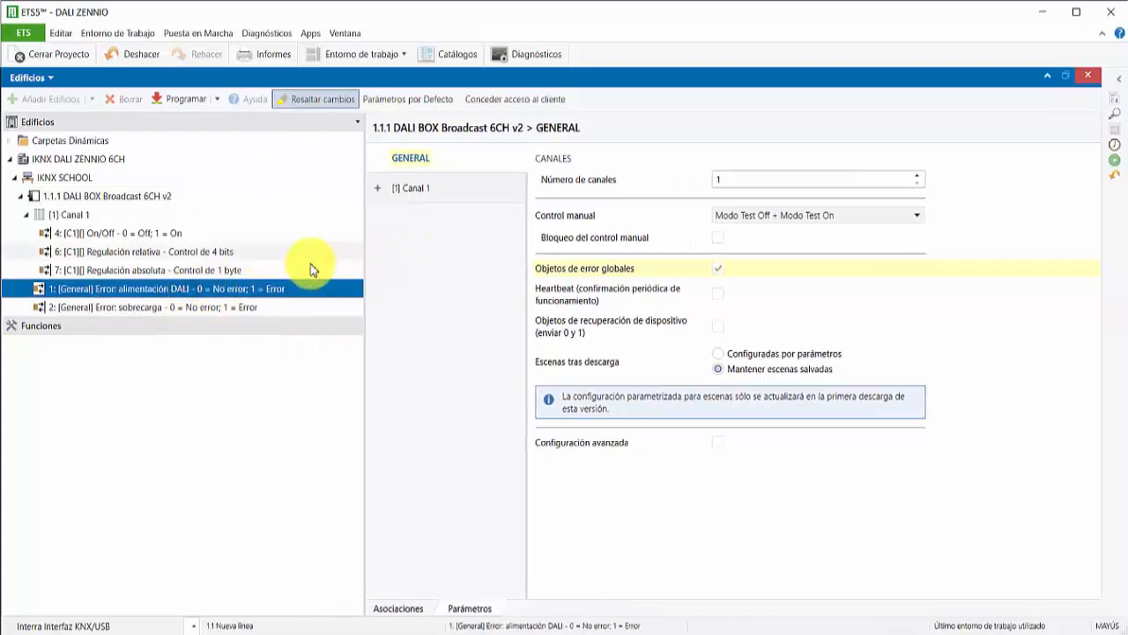
{"action": "left_click", "coordinate": [163, 307]}
{"action": "left_click", "coordinate": [161, 291]}
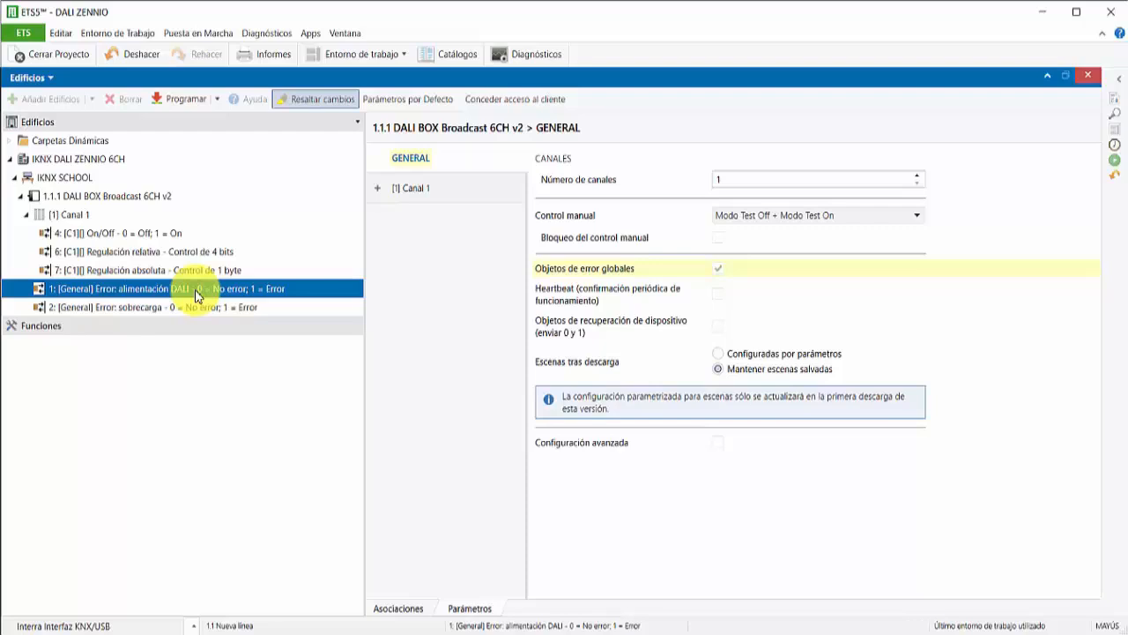
{"action": "left_click", "coordinate": [144, 309]}
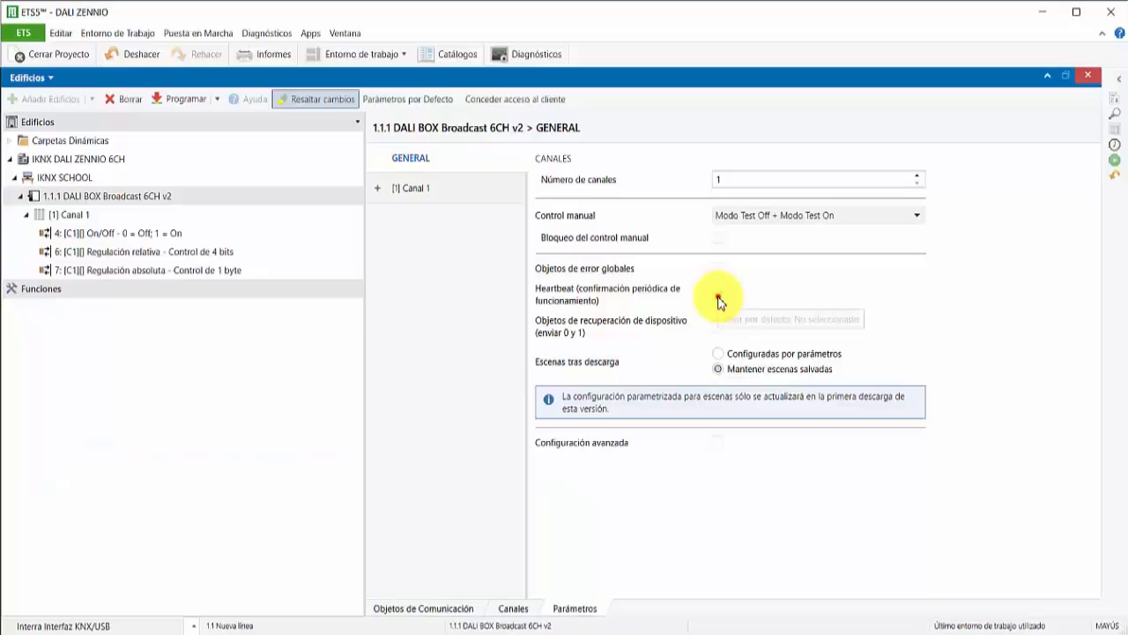
Test Heartbeat with its period unit choices and the device recovery objects, switching each option on and back off
{"action": "left_click", "coordinate": [717, 294]}
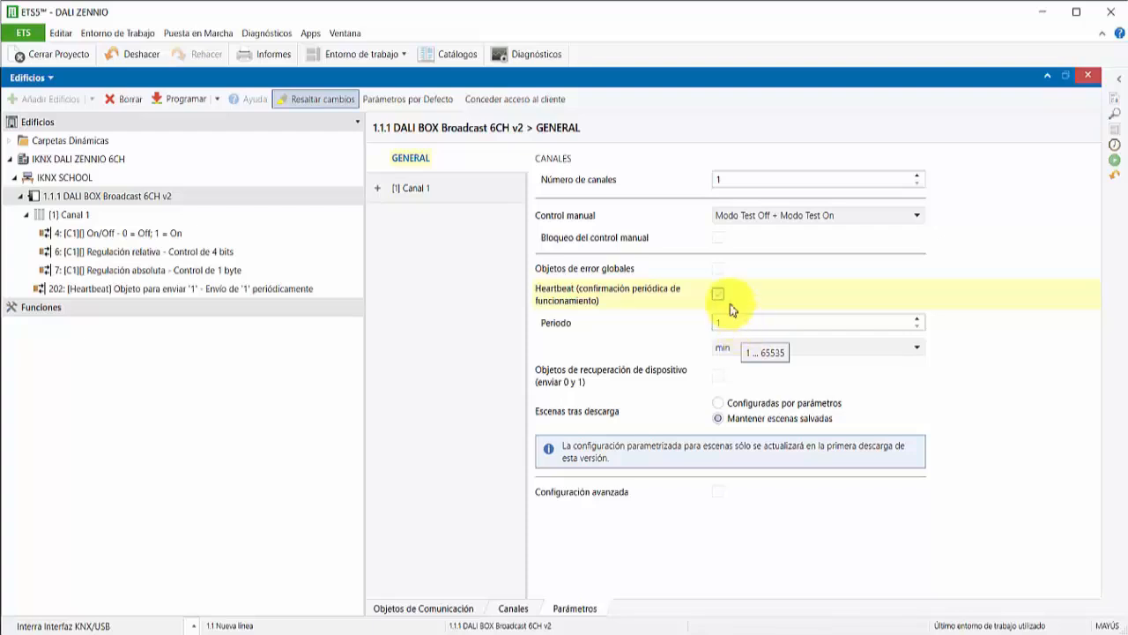
{"action": "left_click", "coordinate": [799, 346]}
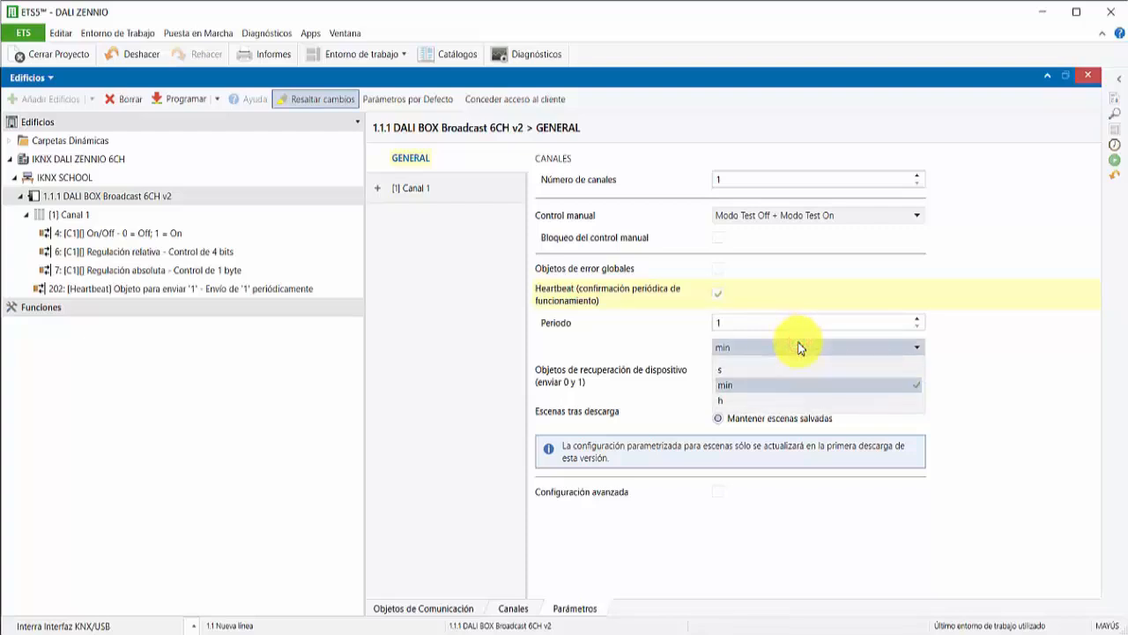
{"action": "left_click", "coordinate": [798, 346]}
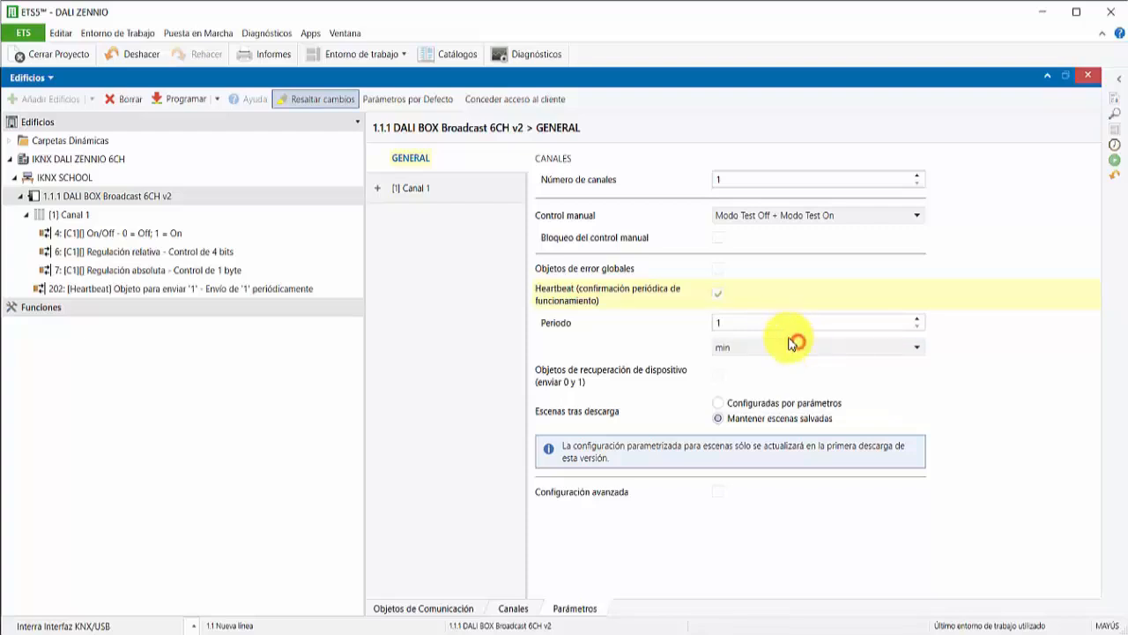
{"action": "left_click", "coordinate": [718, 294]}
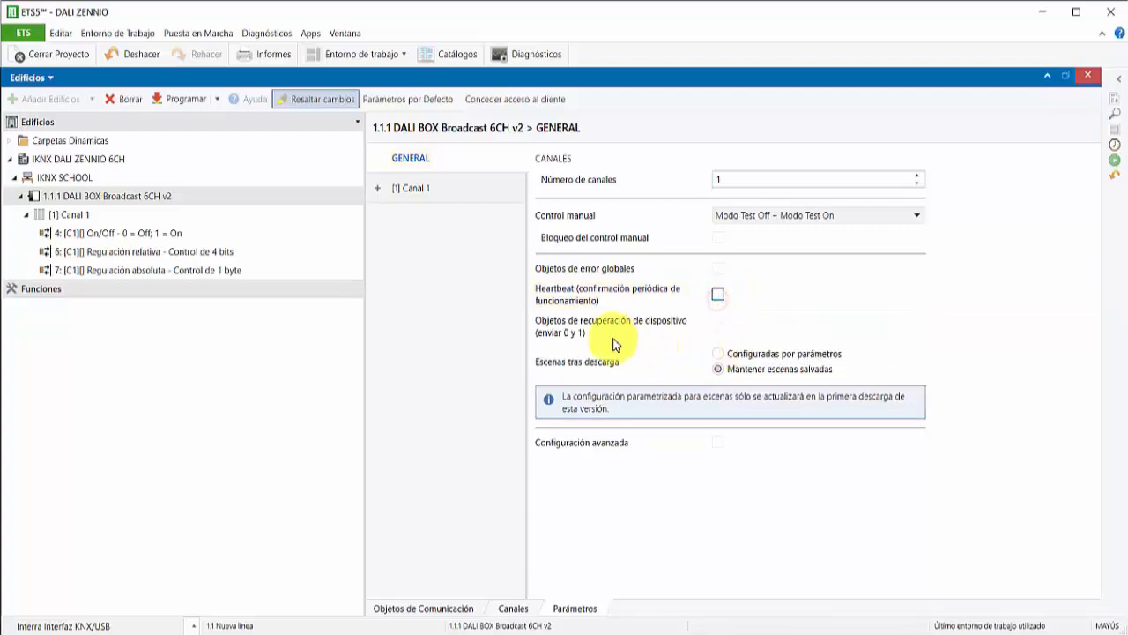
{"action": "left_click", "coordinate": [720, 326]}
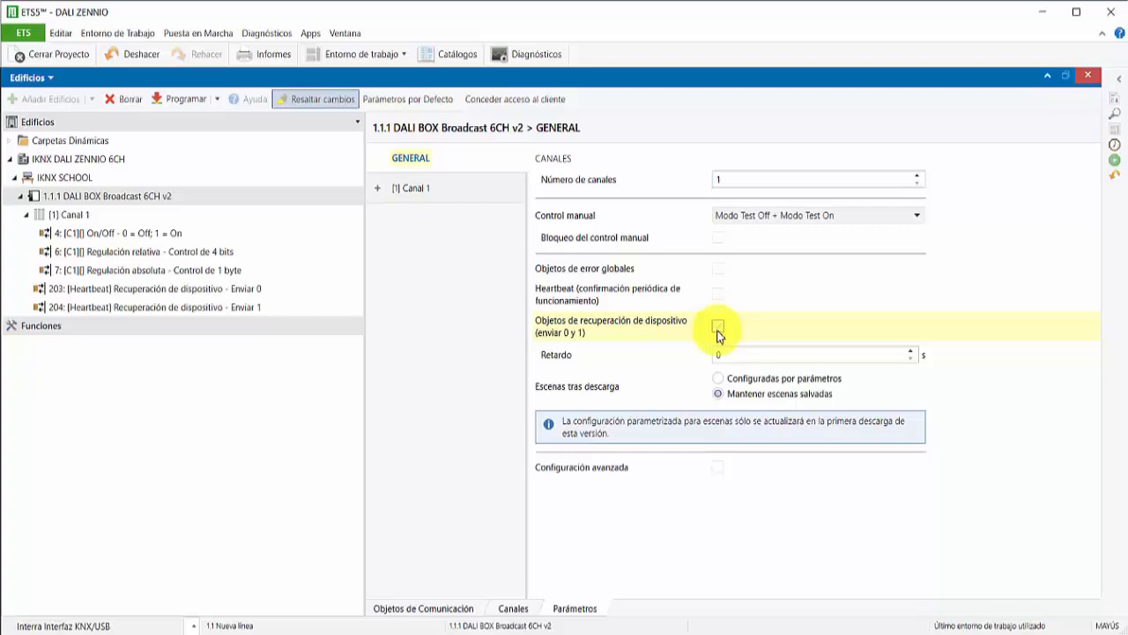
{"action": "left_click", "coordinate": [718, 328]}
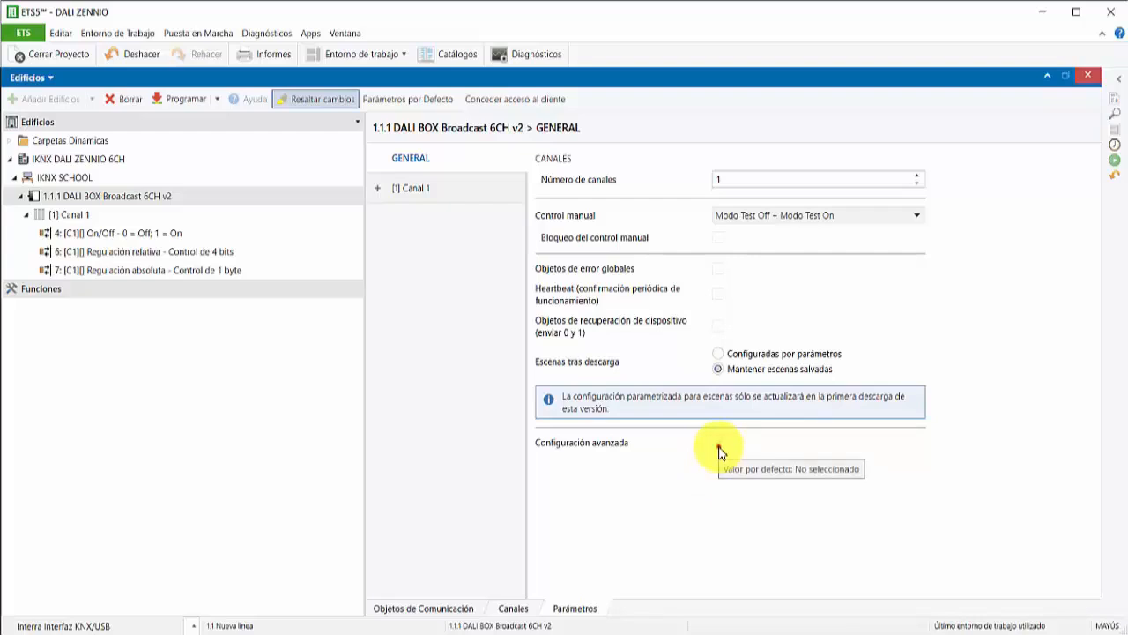
Enable Configuración avanzada and examine its Sincronización de bit estándar and colour activation options
{"action": "left_click", "coordinate": [718, 447]}
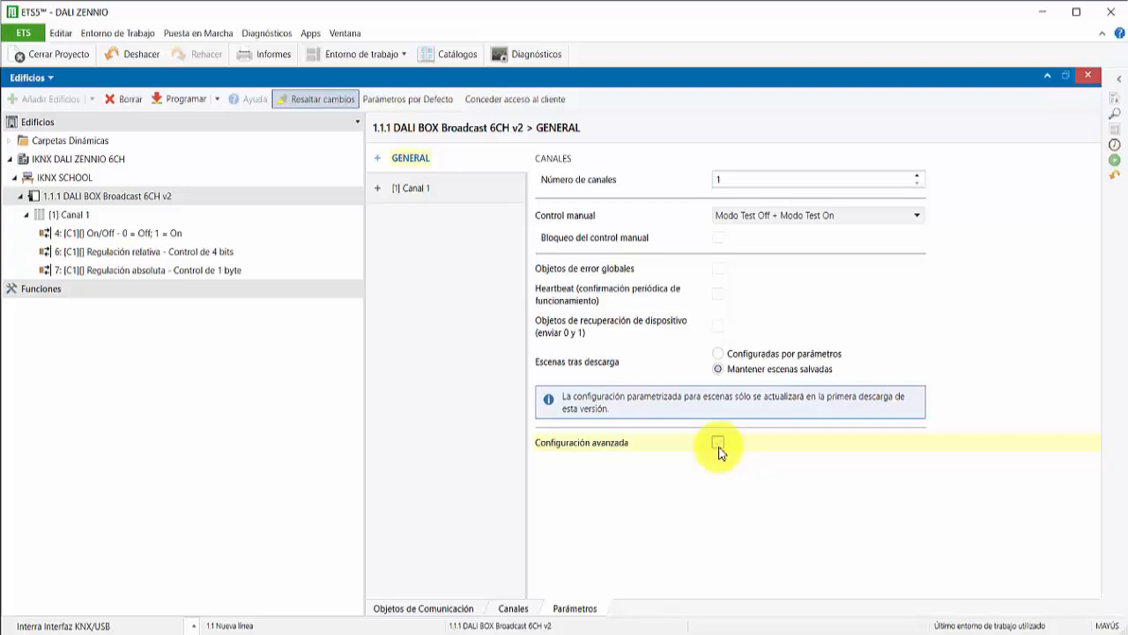
{"action": "left_click", "coordinate": [378, 158]}
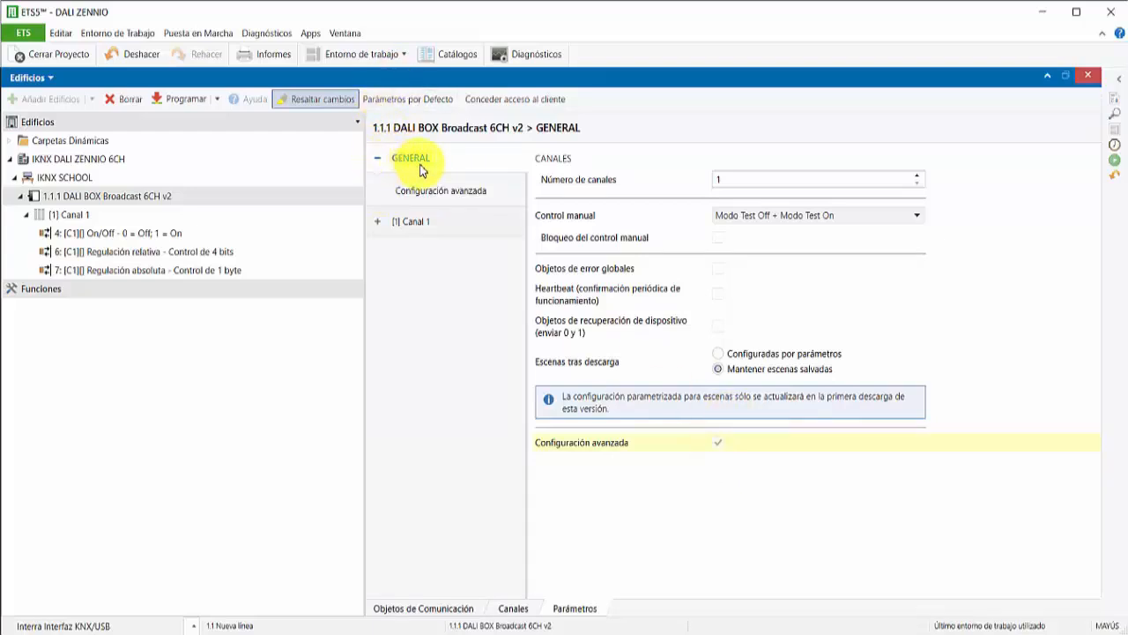
{"action": "left_click", "coordinate": [441, 191]}
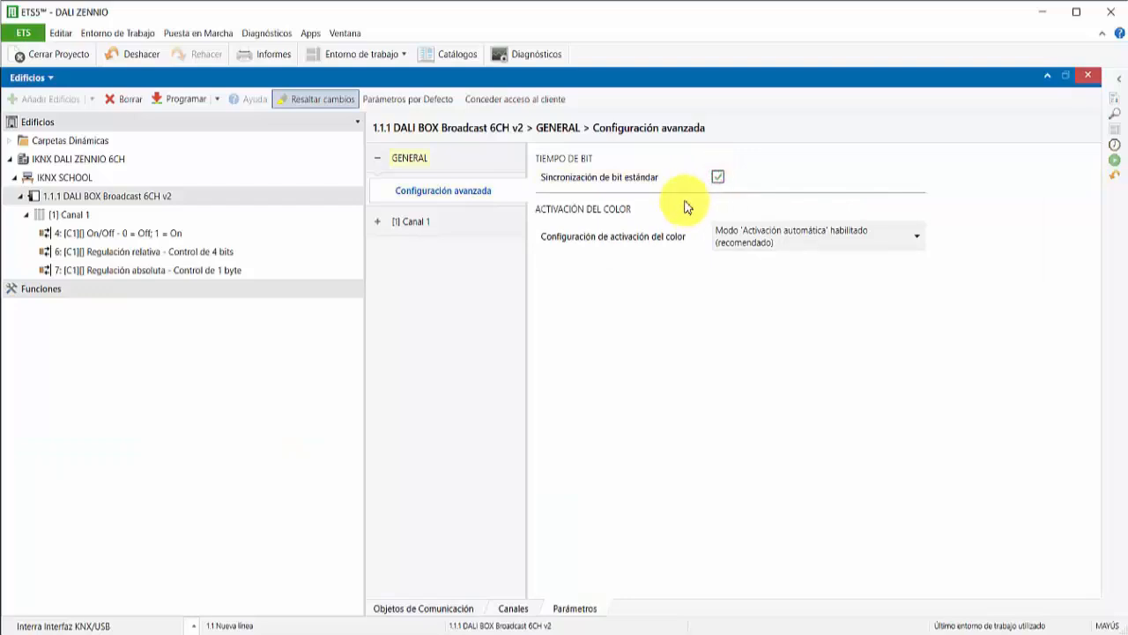
{"action": "left_click", "coordinate": [718, 176]}
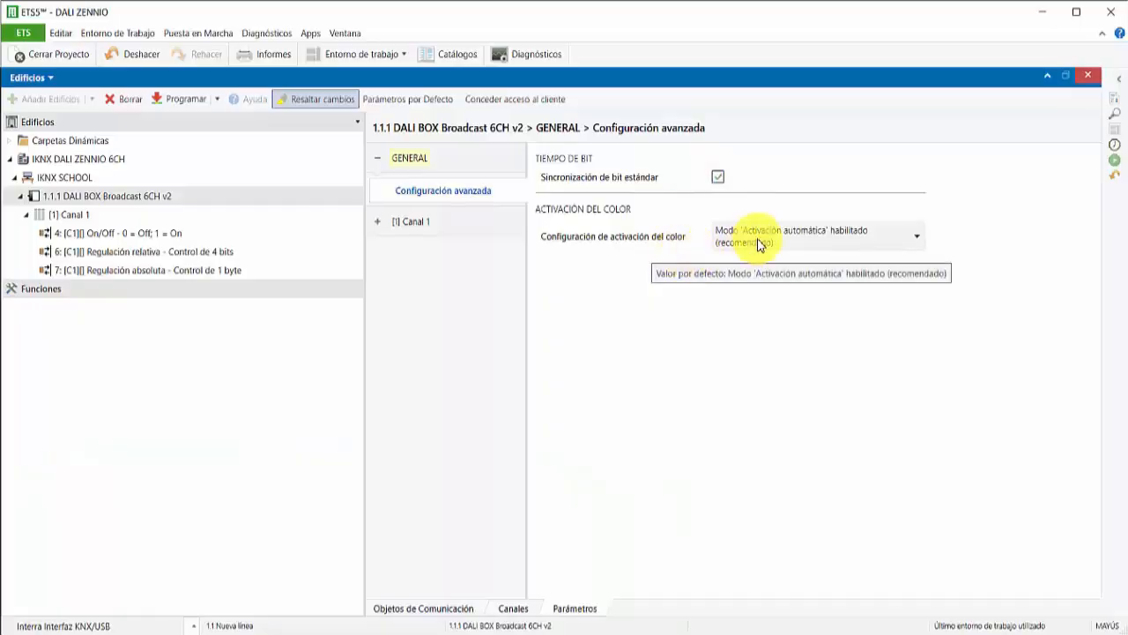
{"action": "left_click", "coordinate": [757, 240]}
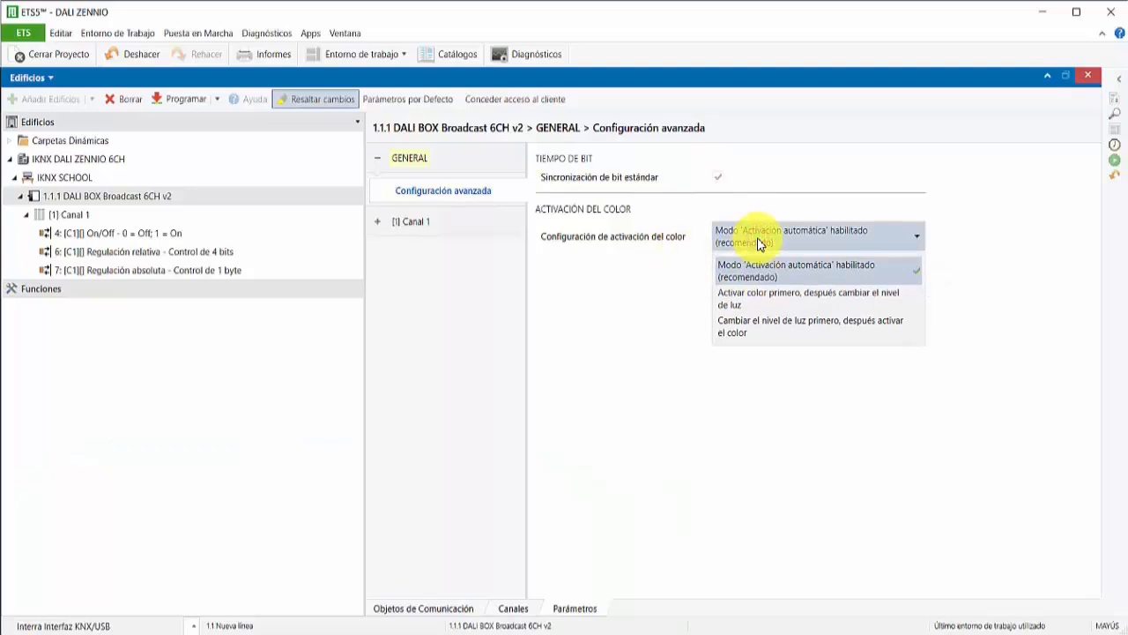
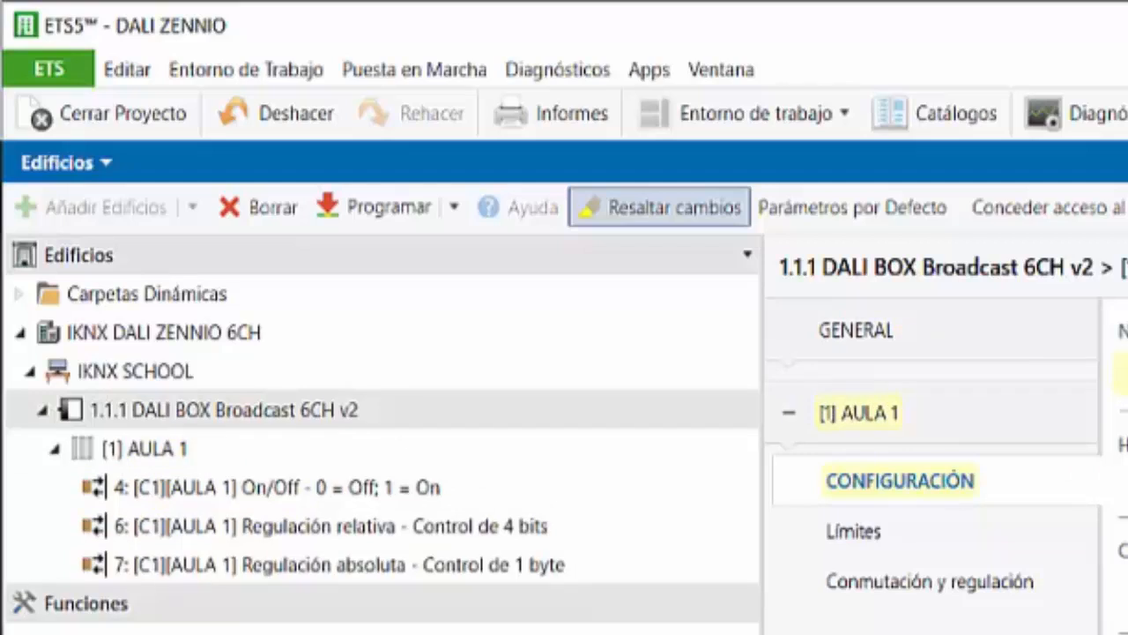
Try naming the channel AULA 1 and switching Habilitar canal off and back on
{"action": "key", "text": "Return"}
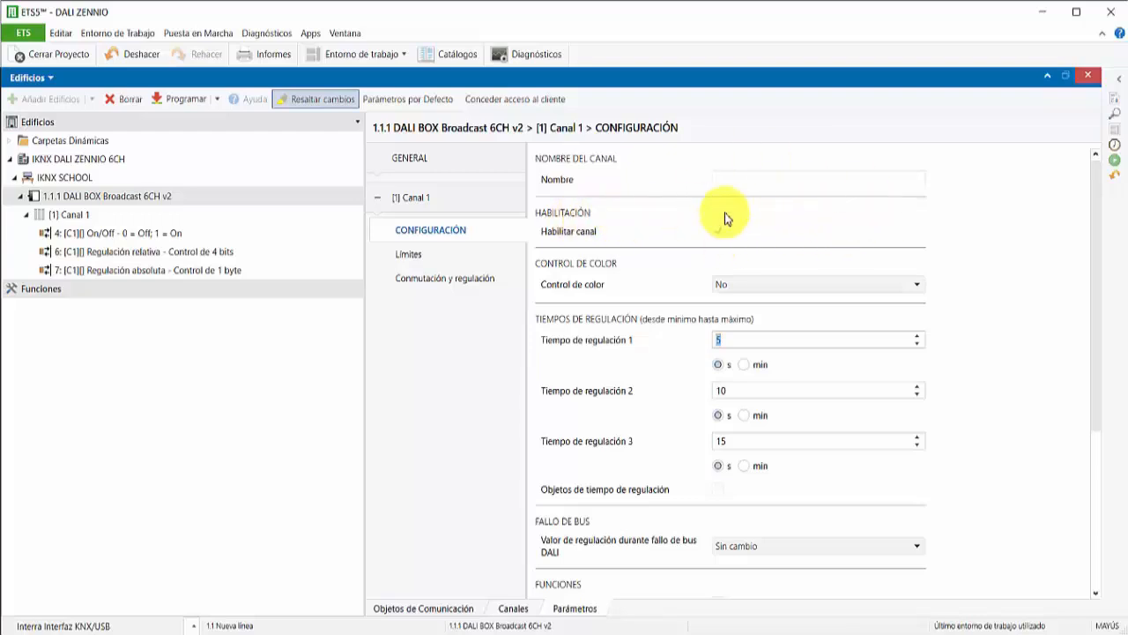
{"action": "left_click", "coordinate": [719, 231]}
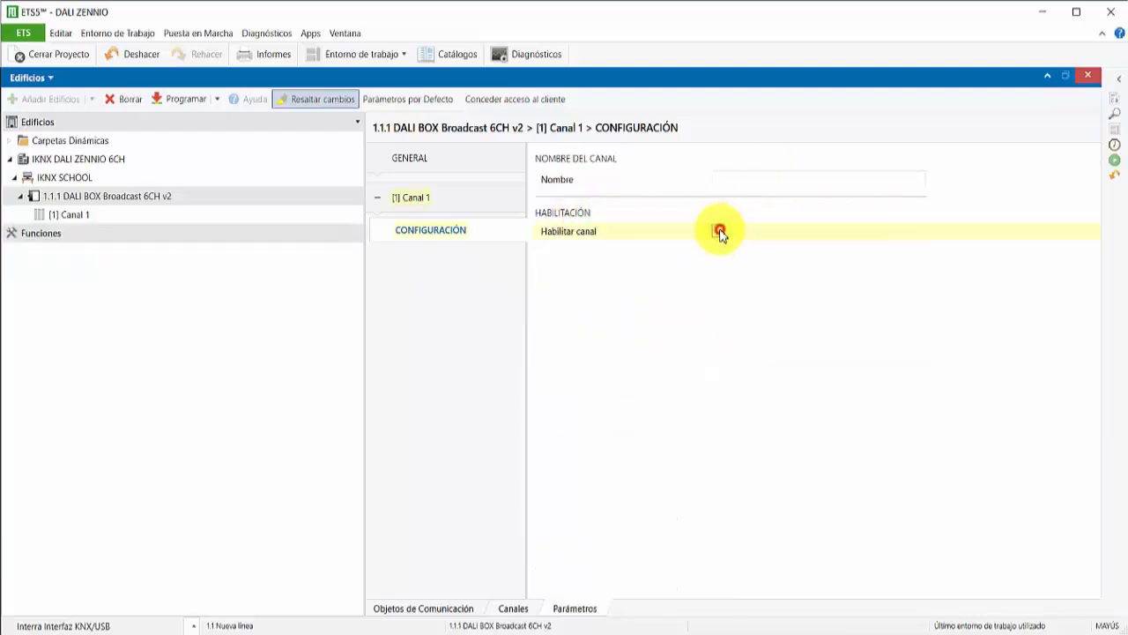
{"action": "left_click", "coordinate": [719, 231]}
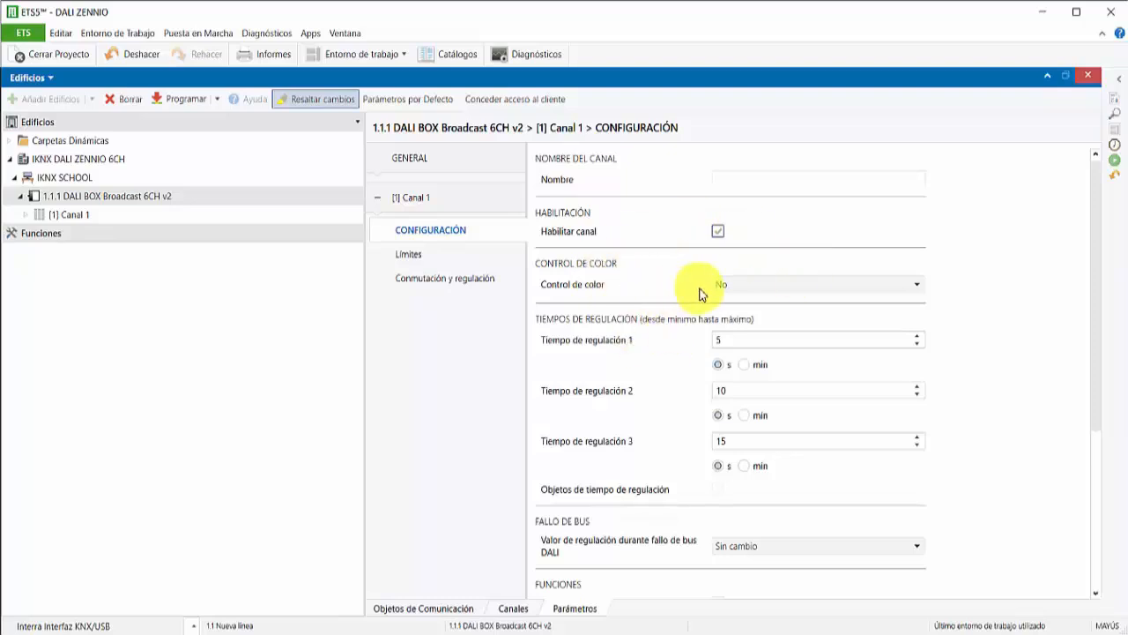
Examine the Control de color choices and the channel's dimming time objects in the building tree, and switch Objetos de tiempo de regulación back off
{"action": "left_click", "coordinate": [740, 283]}
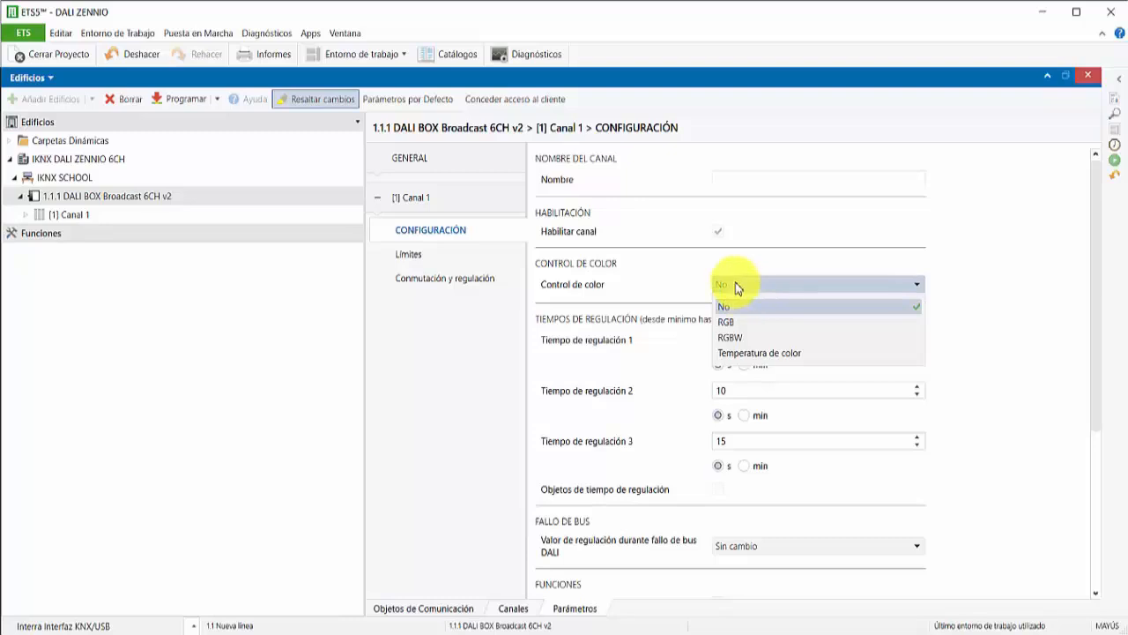
{"action": "left_click", "coordinate": [736, 282]}
{"action": "left_click", "coordinate": [734, 283]}
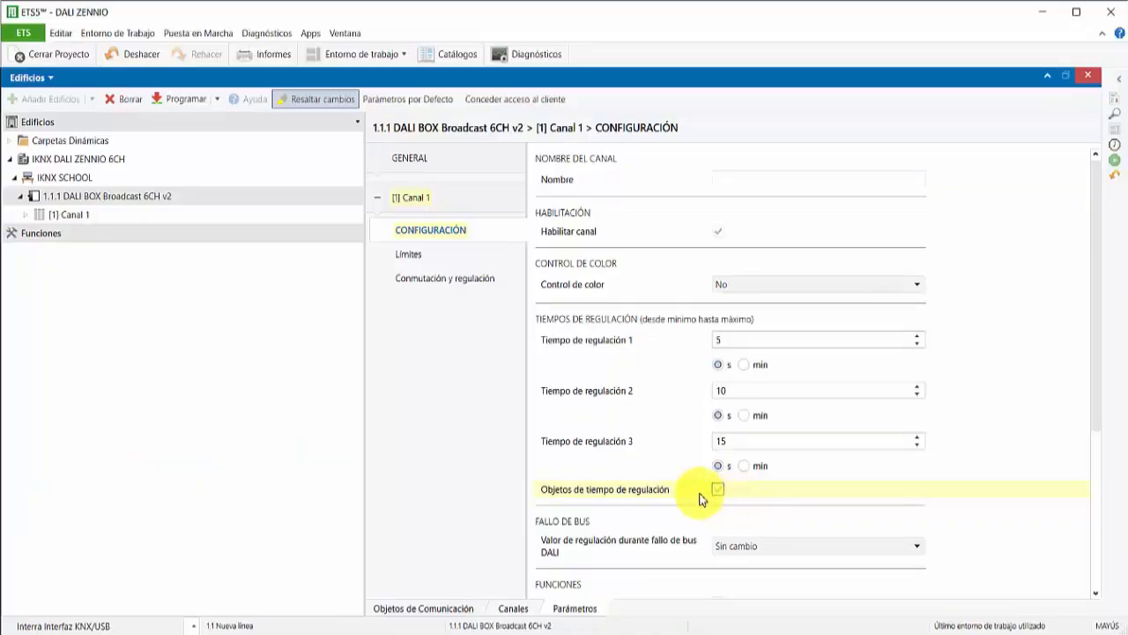
{"action": "left_click", "coordinate": [29, 215]}
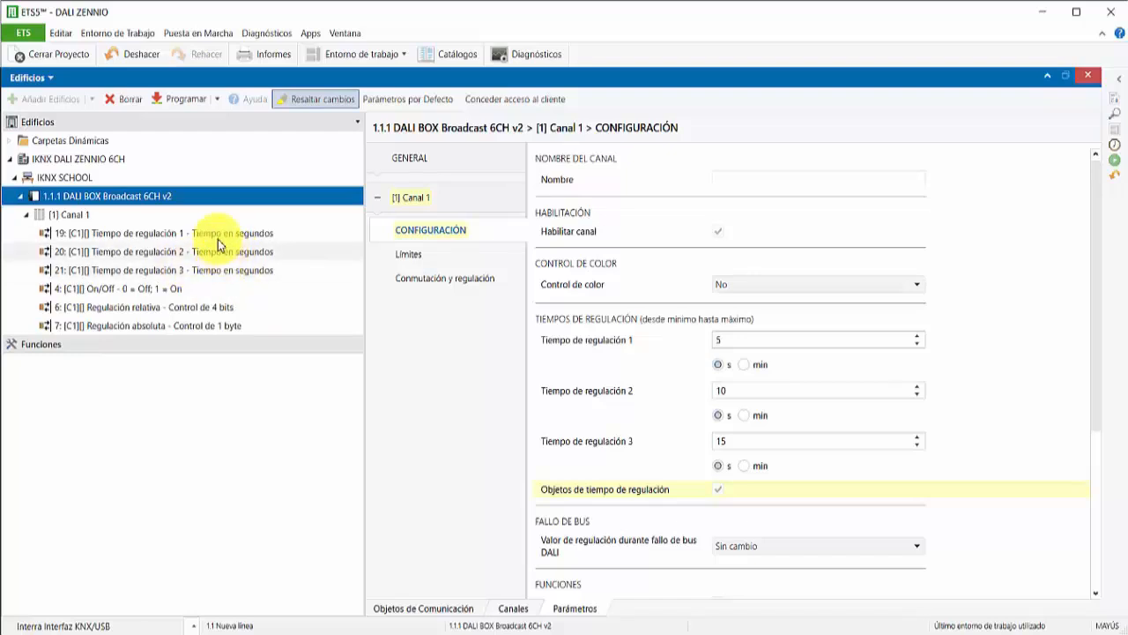
{"action": "left_click", "coordinate": [717, 490]}
Examine the choices for Valor de regulación durante fallo de bus DALI, trying Valor definido and restoring Sin cambio
{"action": "scroll", "coordinate": [667, 460], "scroll_direction": "down", "scroll_amount": 3}
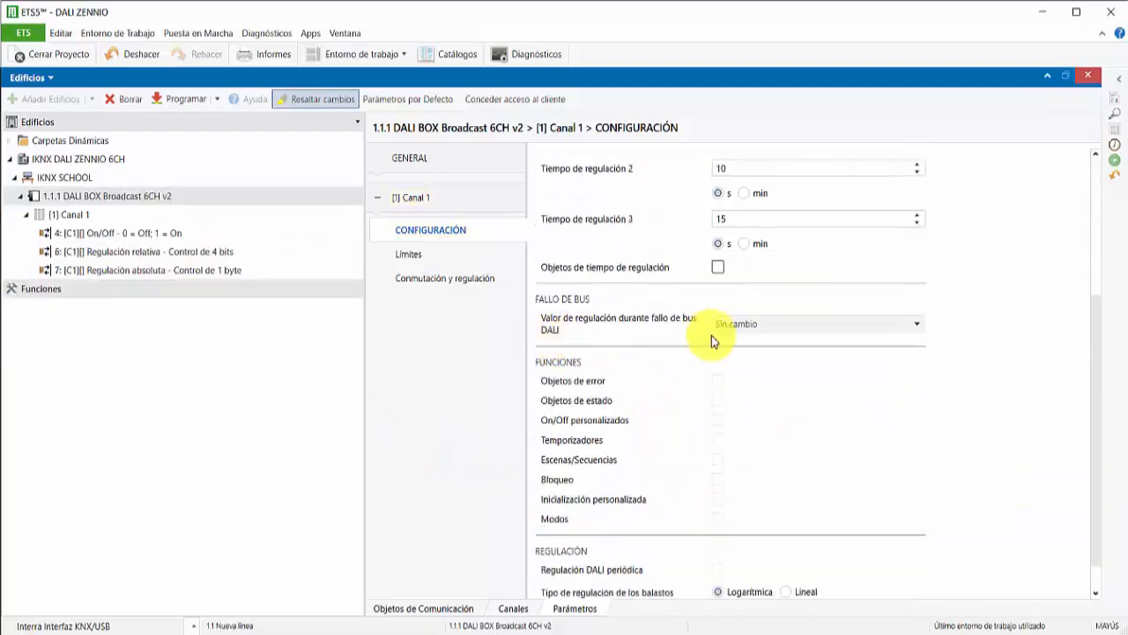
{"action": "left_click", "coordinate": [747, 326]}
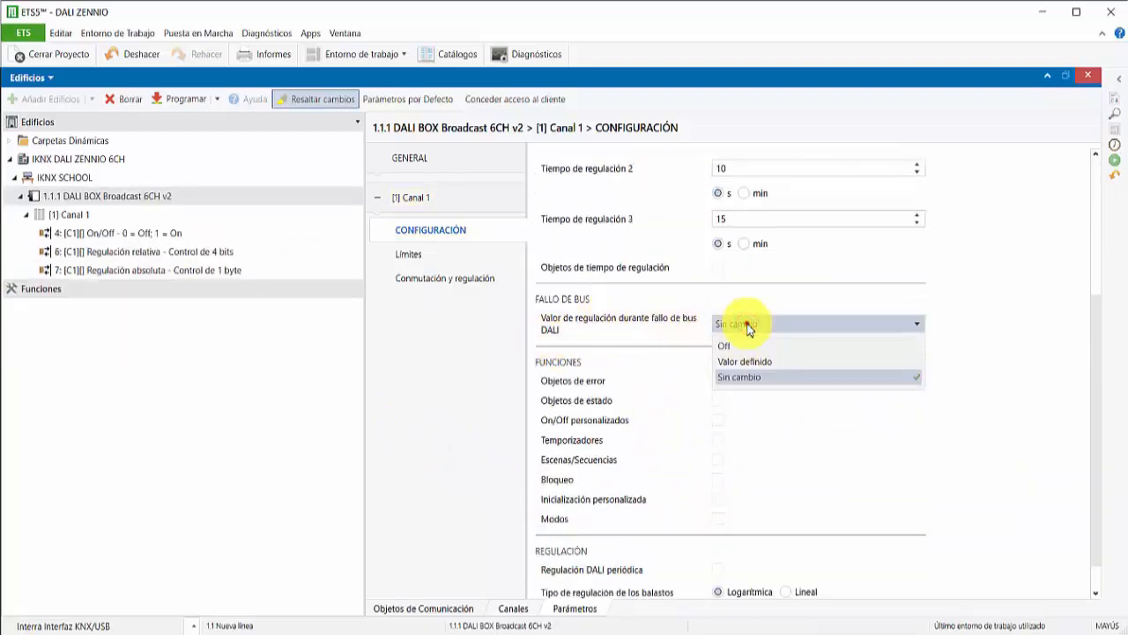
{"action": "left_click", "coordinate": [748, 327]}
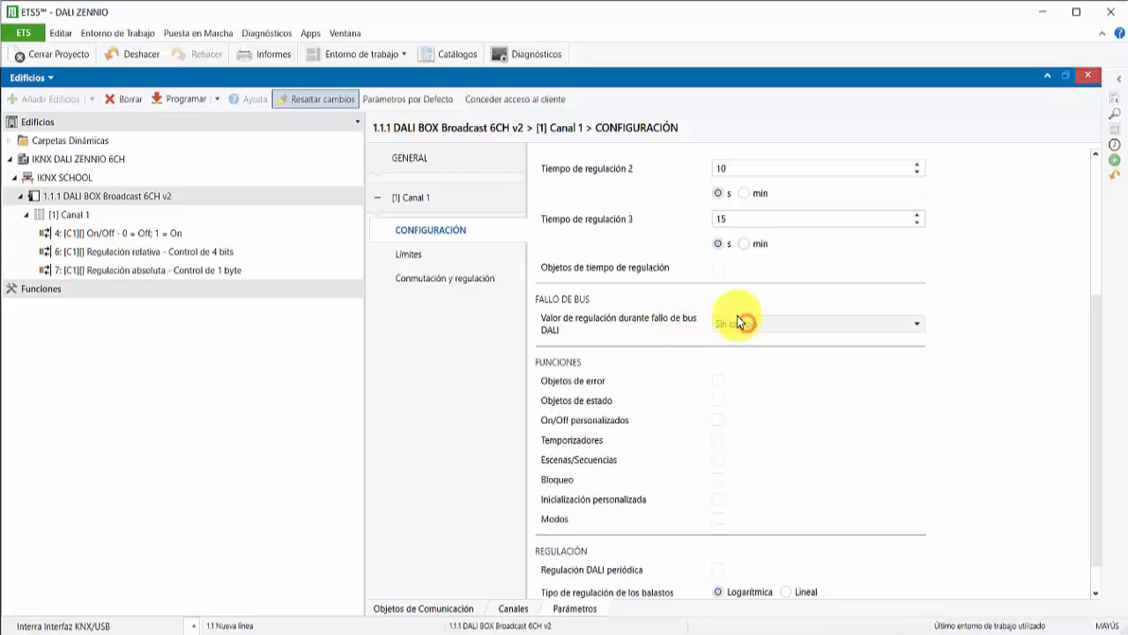
{"action": "left_click", "coordinate": [718, 266]}
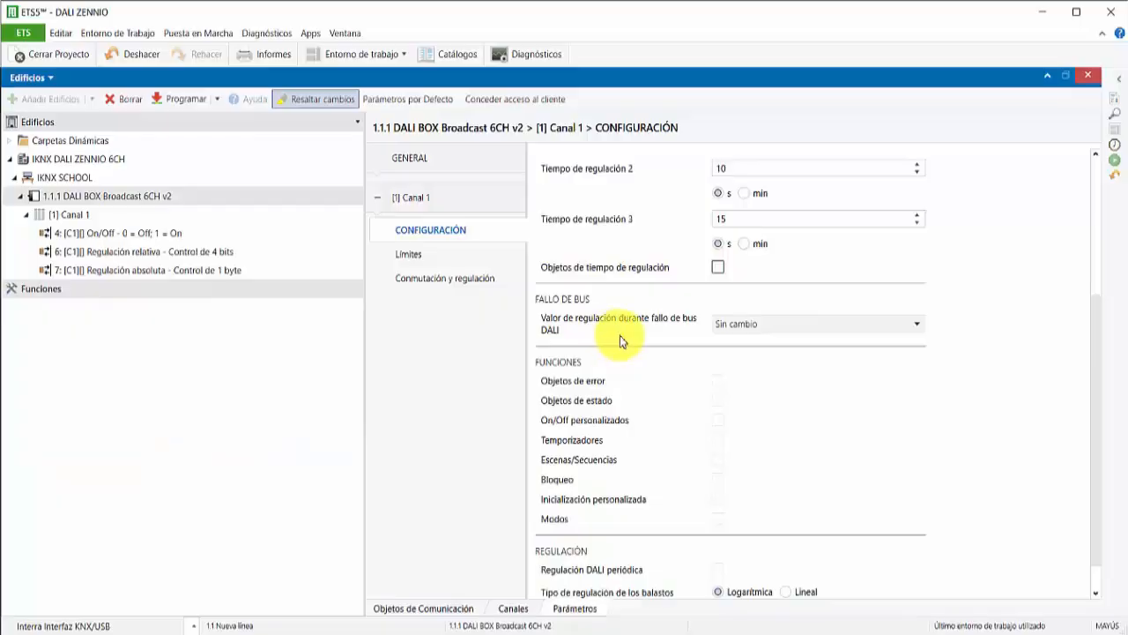
{"action": "left_click", "coordinate": [726, 323]}
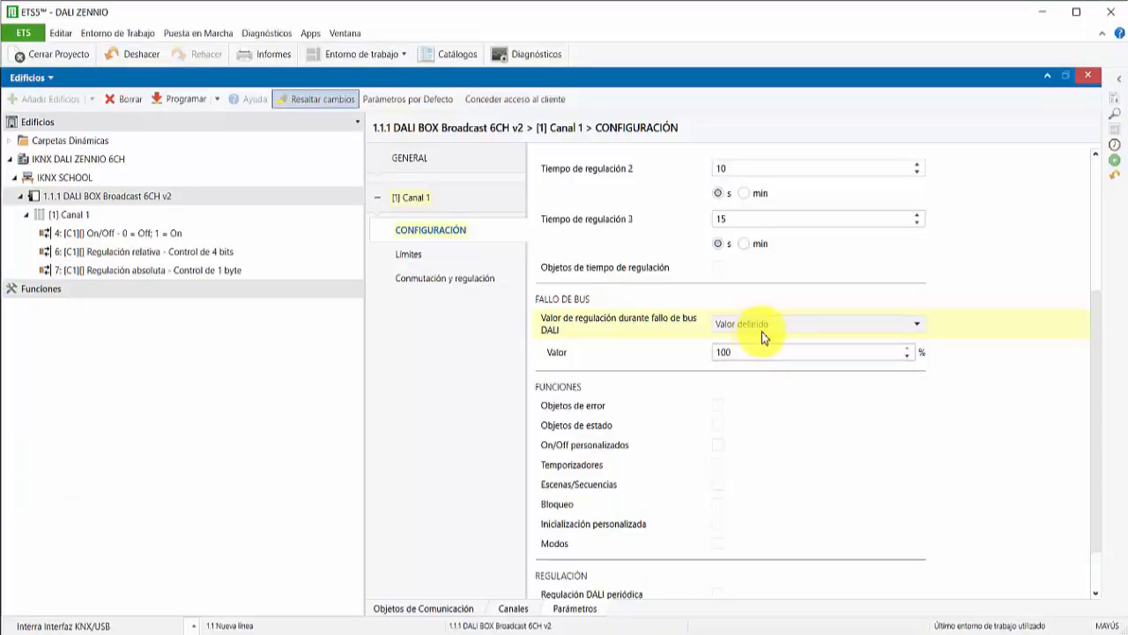
{"action": "left_click", "coordinate": [761, 334]}
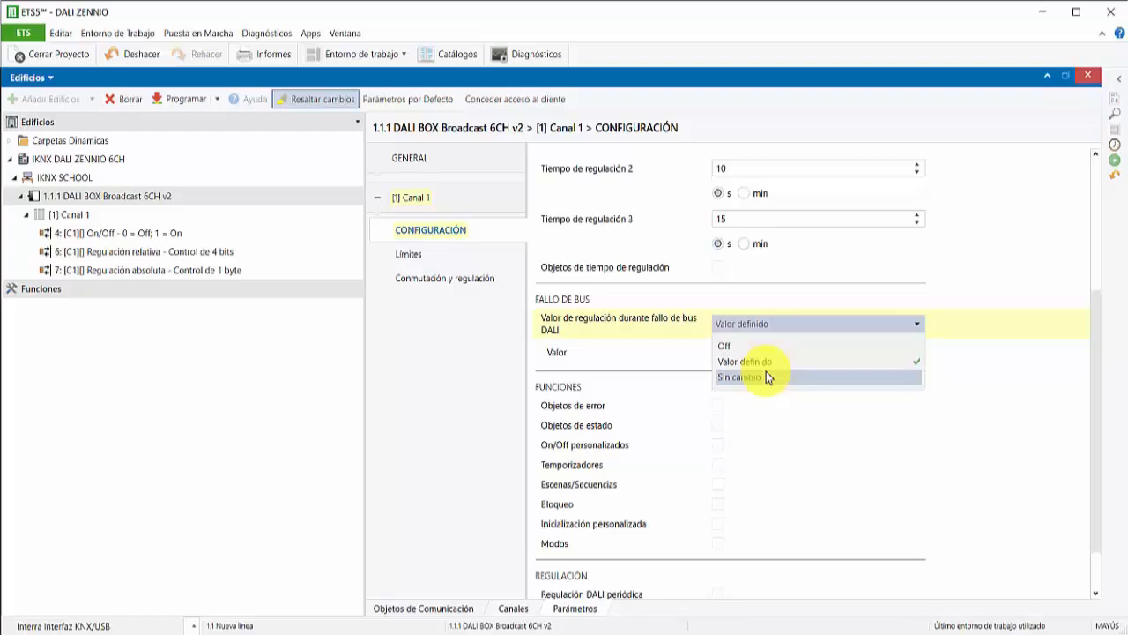
{"action": "left_click", "coordinate": [766, 373]}
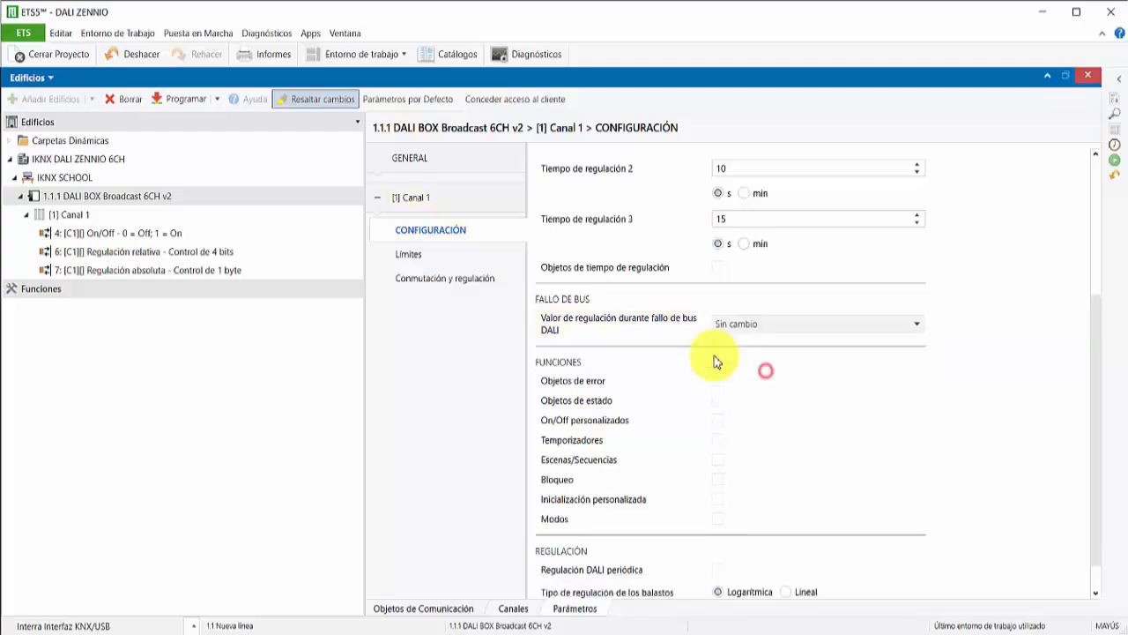
{"action": "left_click", "coordinate": [751, 327]}
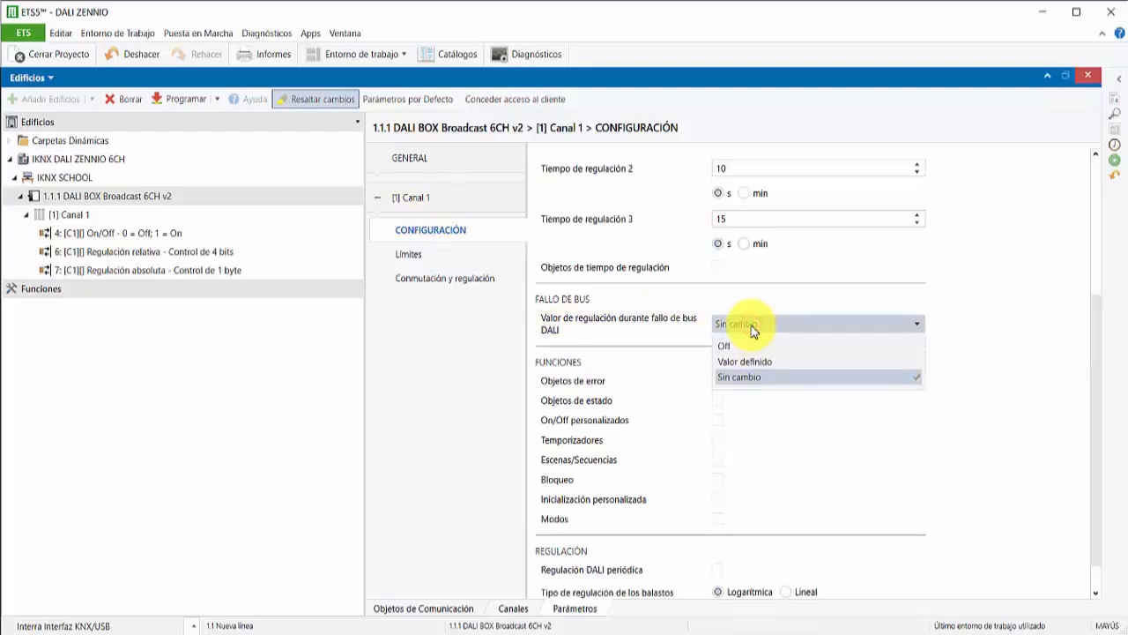
{"action": "left_click", "coordinate": [749, 327]}
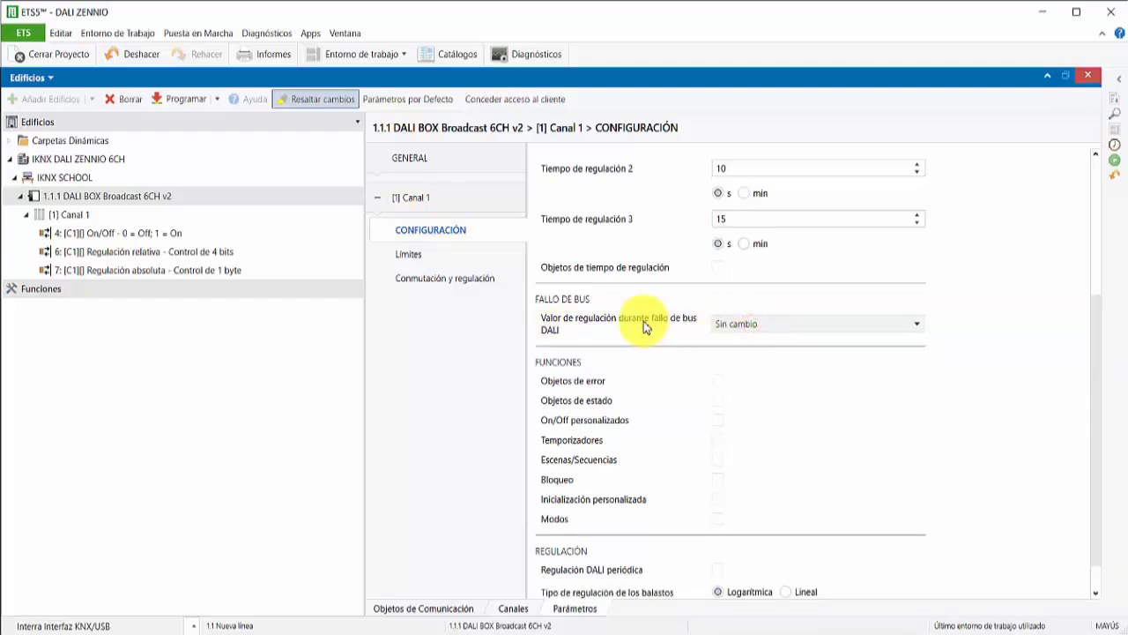
{"action": "left_click", "coordinate": [743, 325]}
{"action": "left_click", "coordinate": [743, 324]}
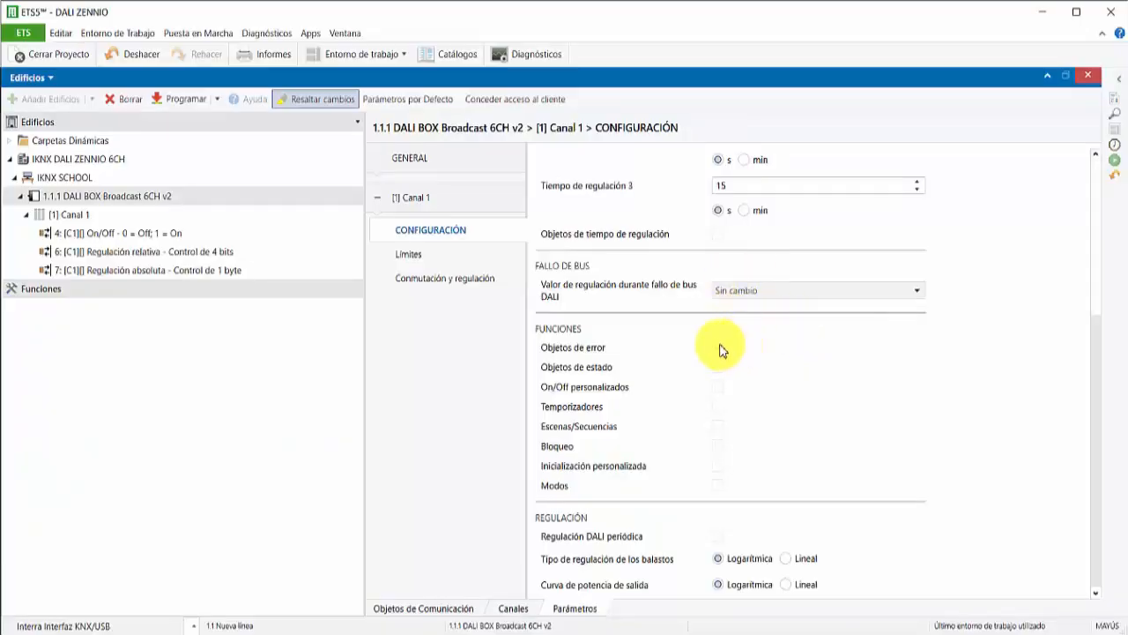
Enable Objetos de error among the functions of Canal 1 and open its parameter page
{"action": "left_click", "coordinate": [719, 347]}
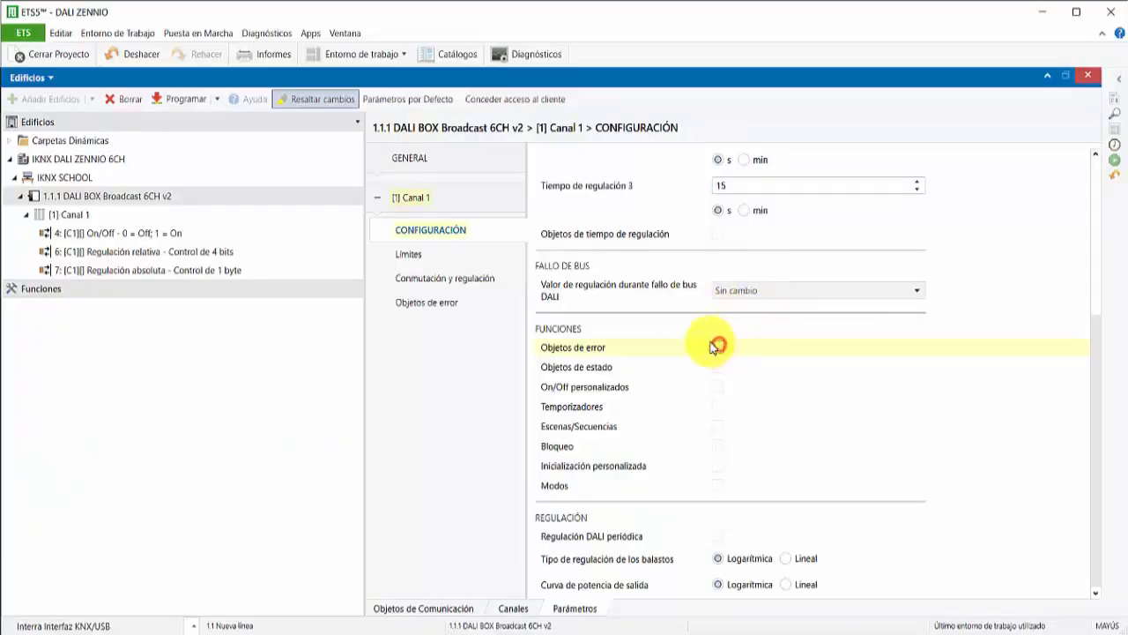
{"action": "left_click", "coordinate": [720, 348]}
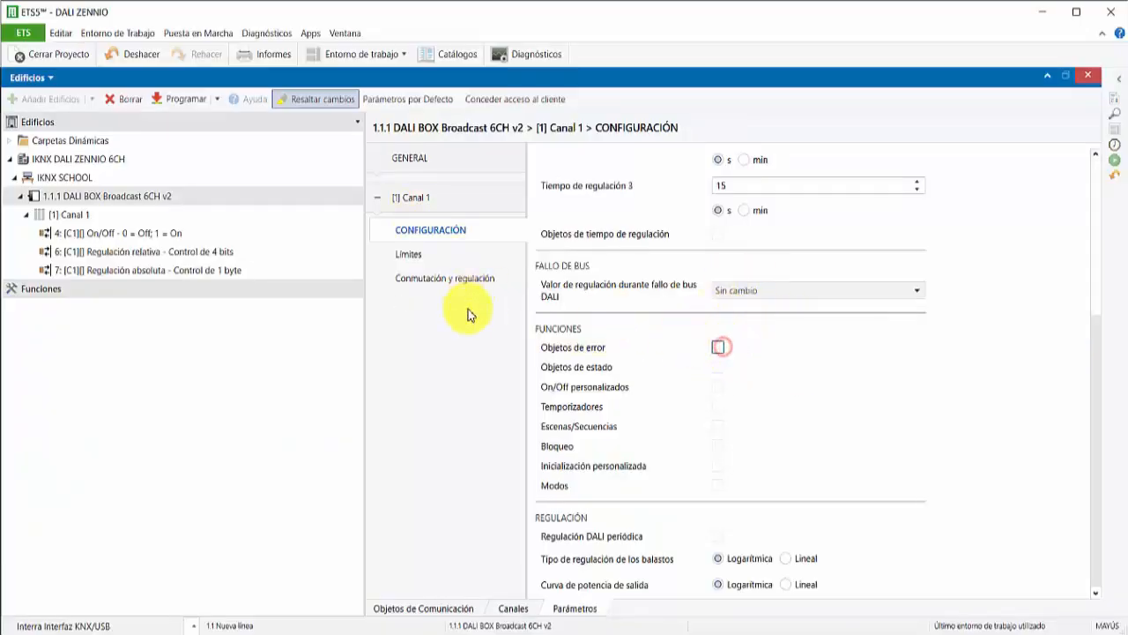
{"action": "left_click", "coordinate": [718, 348]}
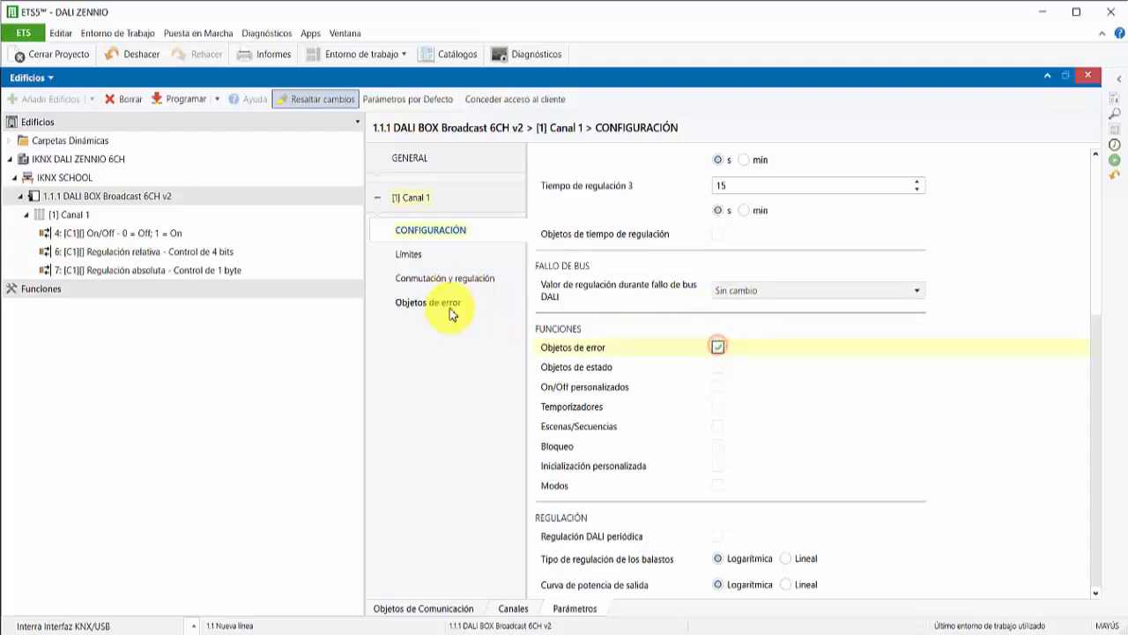
{"action": "left_click", "coordinate": [450, 305]}
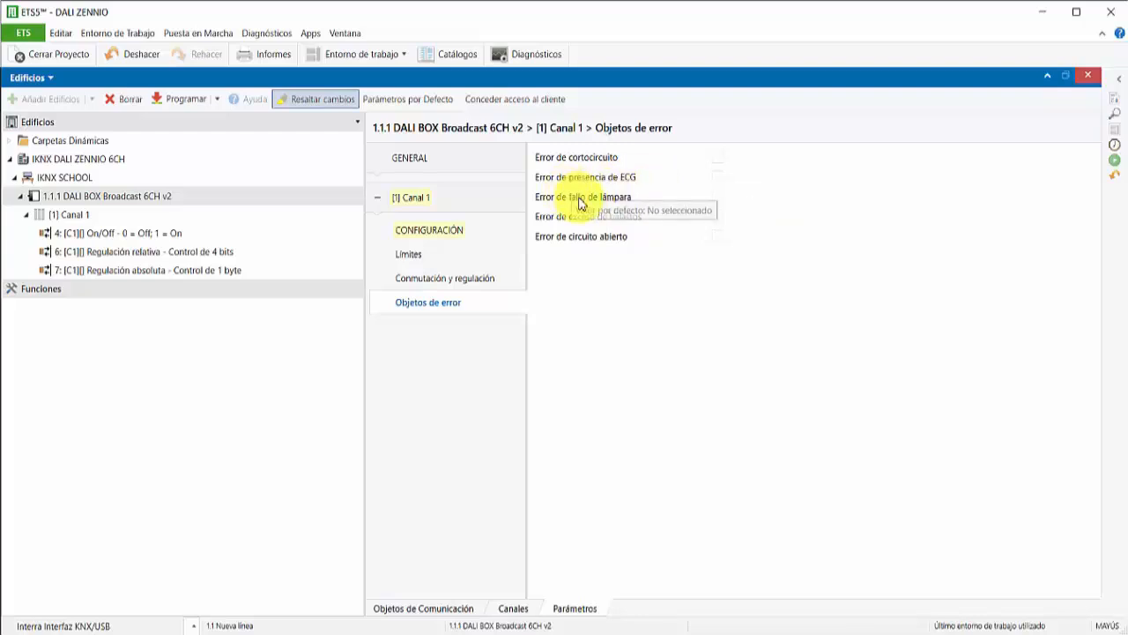
Enable the short circuit, ECG presence, lamp failure, excess ballasts and open circuit error objects for Canal 1
{"action": "left_click", "coordinate": [720, 158]}
{"action": "left_click", "coordinate": [721, 159]}
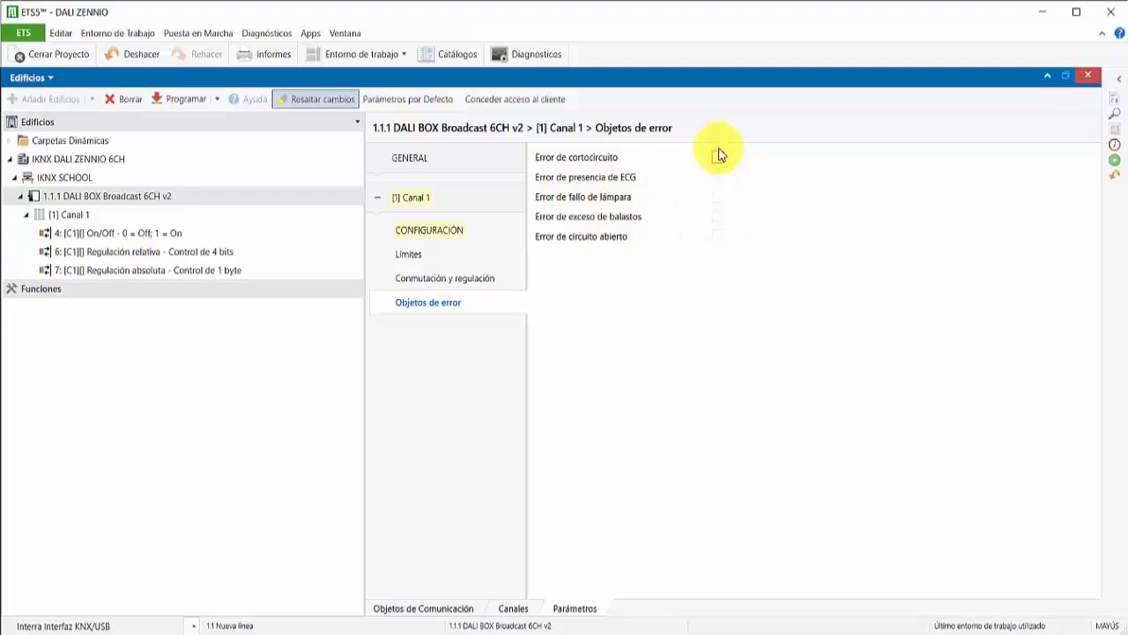
{"action": "left_click", "coordinate": [718, 155]}
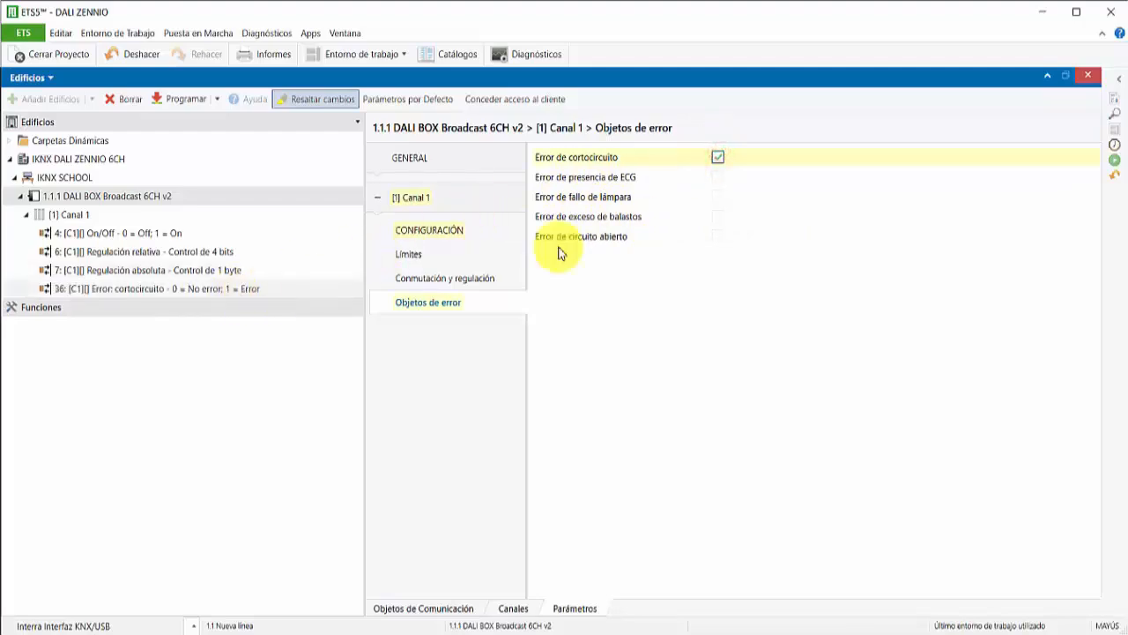
{"action": "left_click", "coordinate": [718, 177]}
{"action": "left_click", "coordinate": [718, 197]}
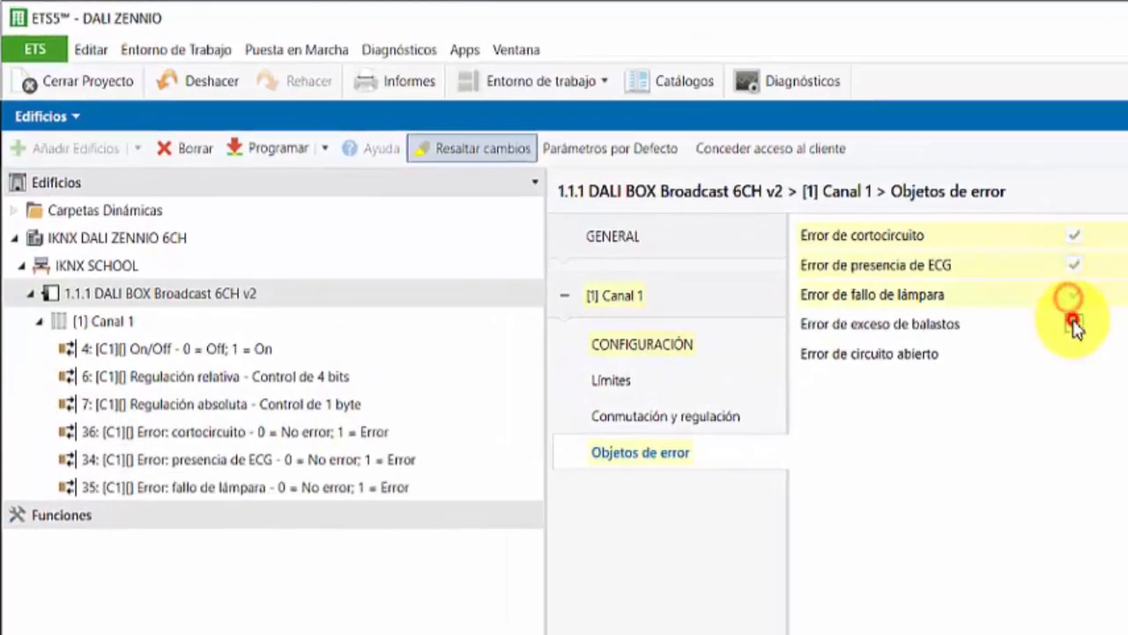
{"action": "left_click", "coordinate": [719, 217]}
{"action": "left_click", "coordinate": [1076, 353]}
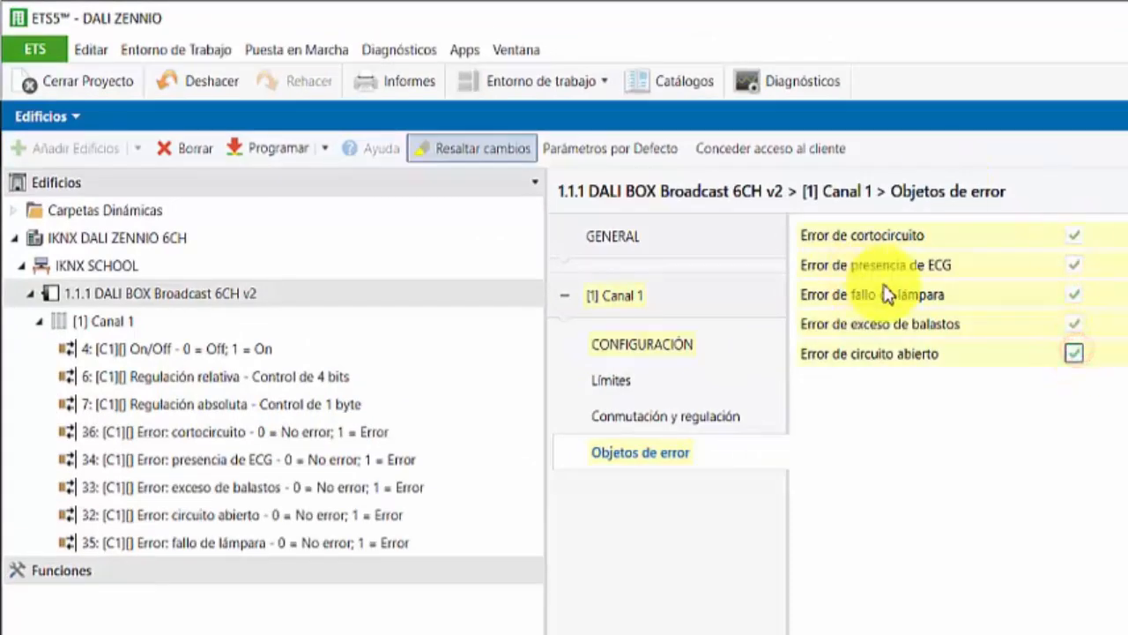
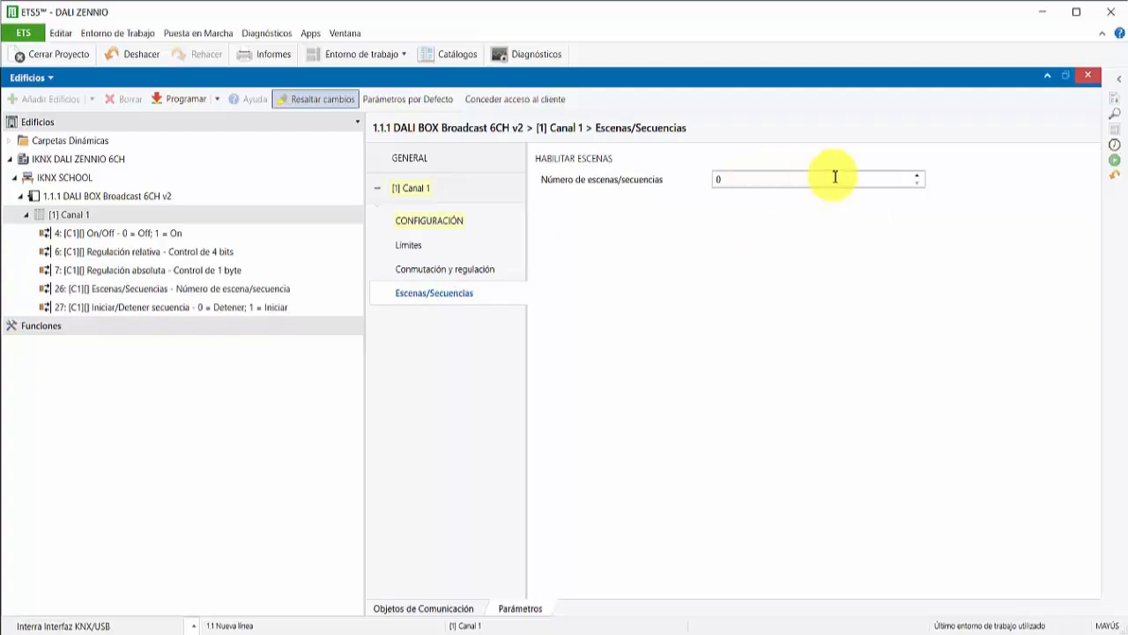
Set Número de escenas/secuencias to 1 for Canal 1 and change the type of Escena/Secuencia 1 to Secuencia
{"action": "left_click", "coordinate": [917, 175]}
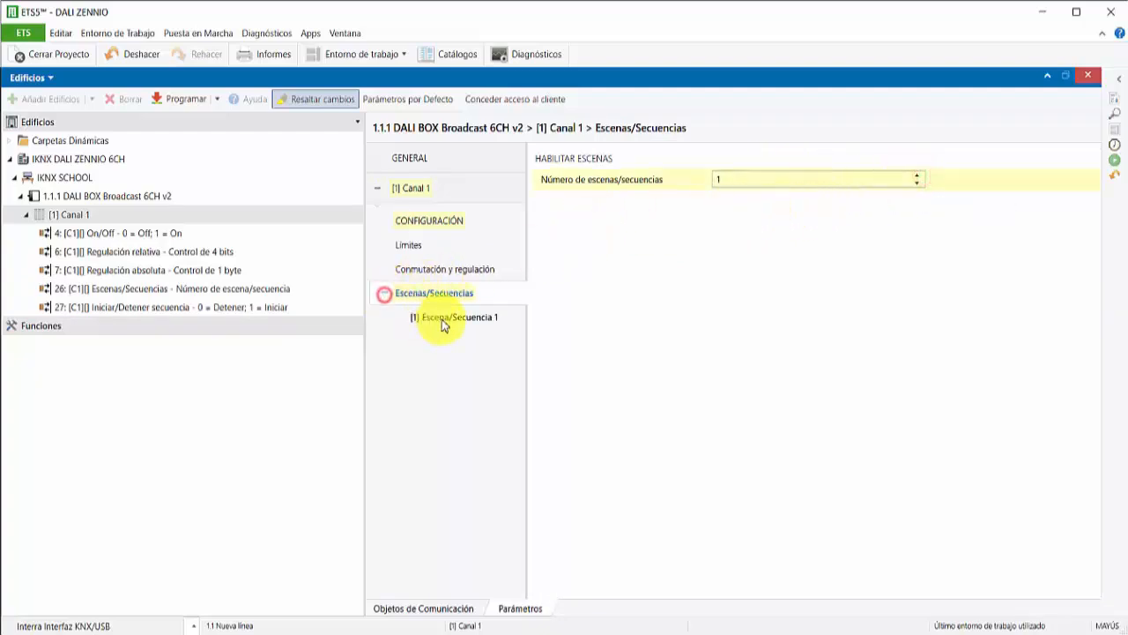
{"action": "left_click", "coordinate": [441, 319]}
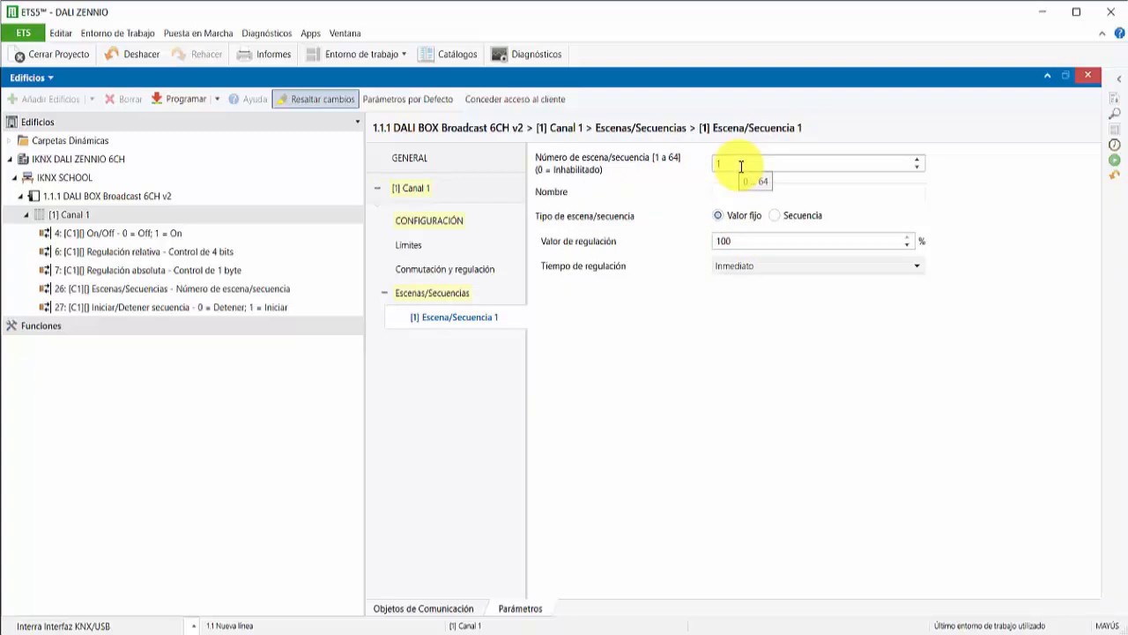
{"action": "left_click", "coordinate": [761, 268]}
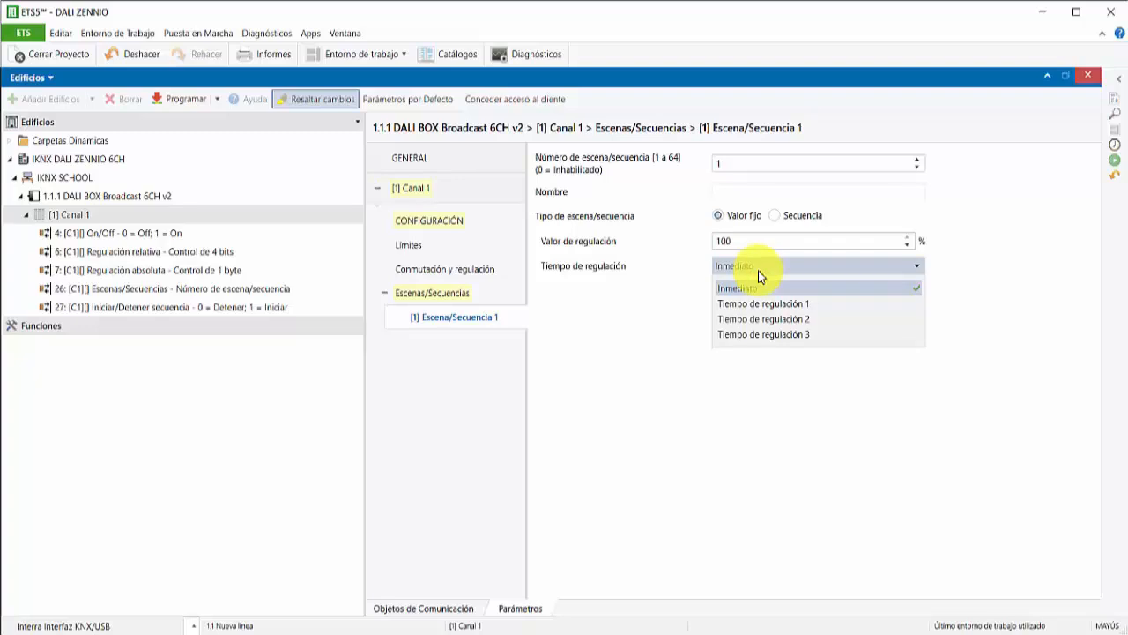
{"action": "left_click", "coordinate": [783, 222]}
{"action": "left_click", "coordinate": [781, 219]}
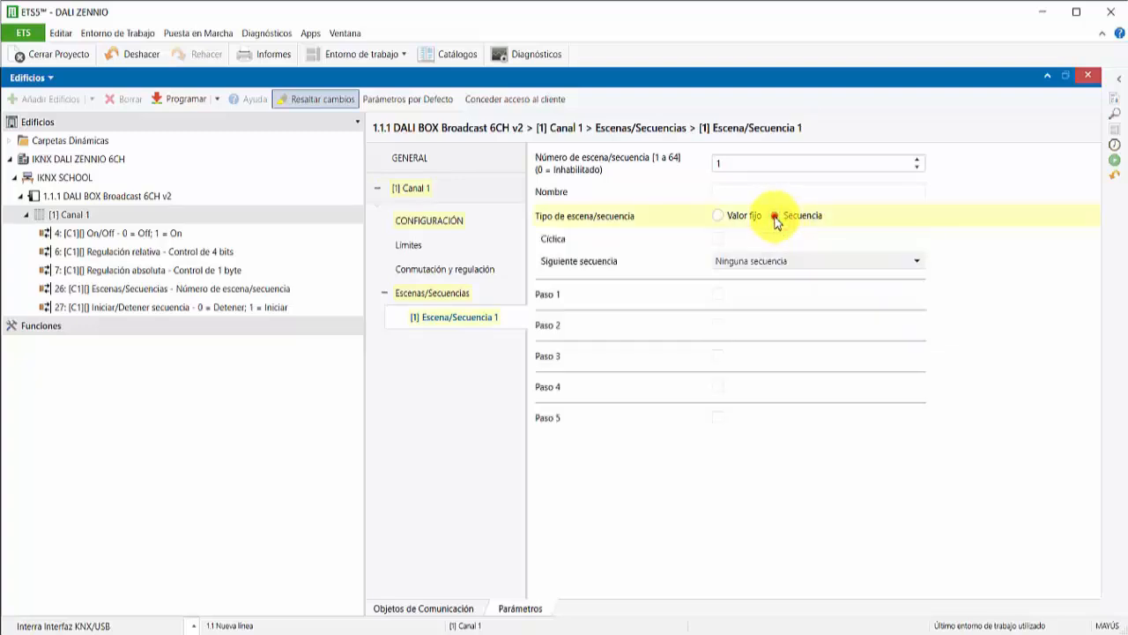
Look through the sequences offered for Siguiente secuencia, leaving Ninguna secuencia selected
{"action": "left_click", "coordinate": [750, 261]}
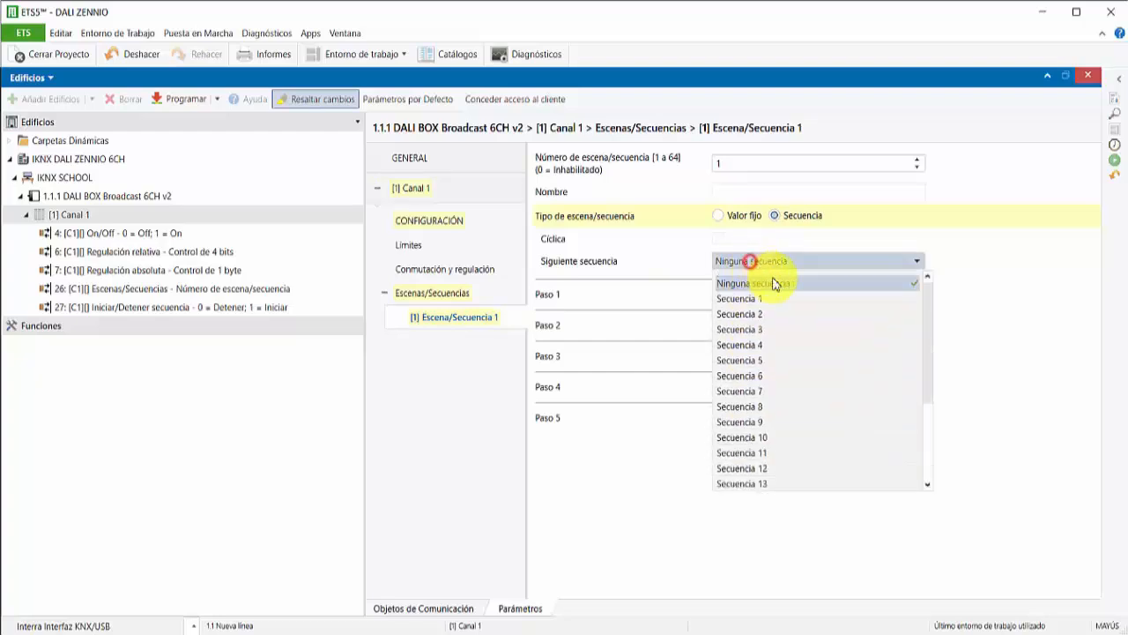
{"action": "scroll", "coordinate": [781, 361], "scroll_direction": "down", "scroll_amount": 3}
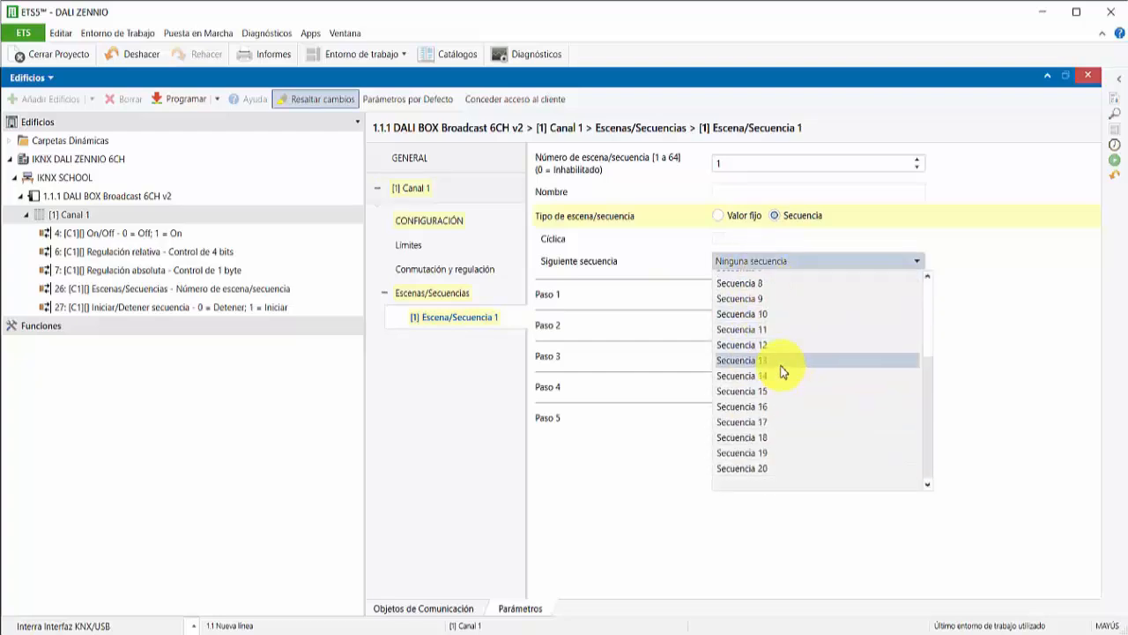
{"action": "left_click", "coordinate": [801, 534]}
Enable Paso 1 and Paso 2 of Escena/Secuencia 1 in Canal 1
{"action": "left_click", "coordinate": [717, 294]}
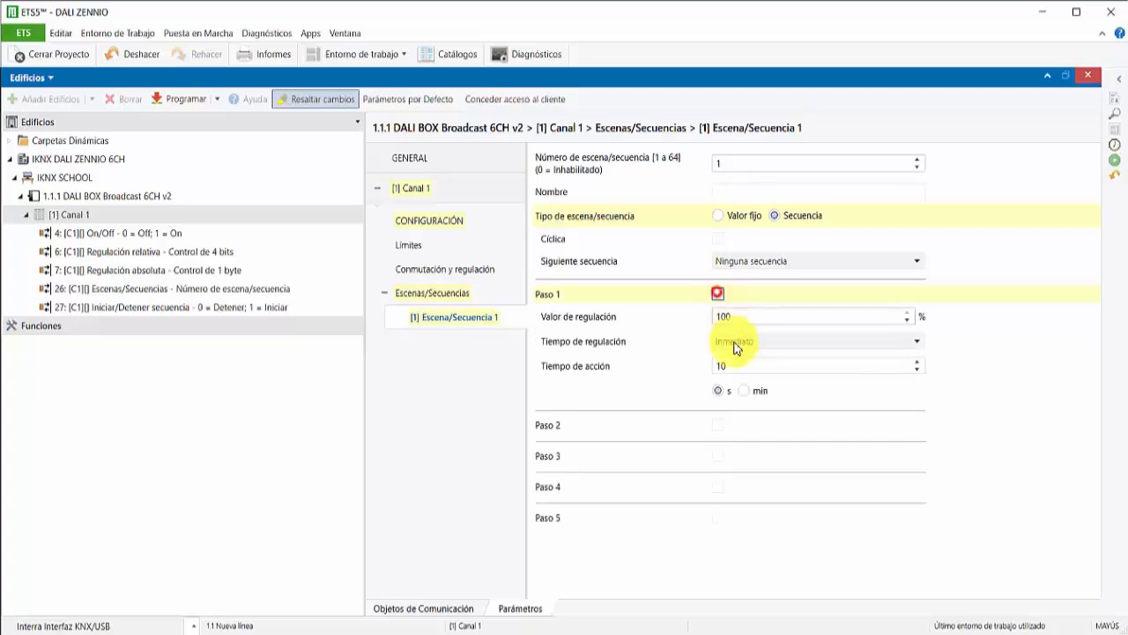
{"action": "left_click", "coordinate": [718, 425]}
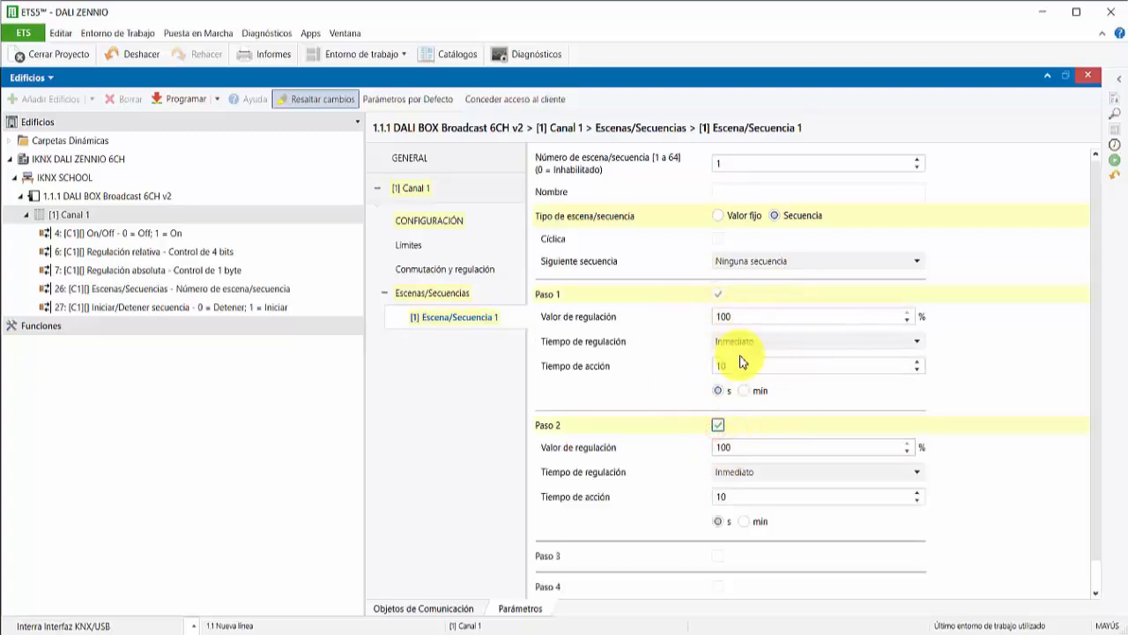
{"action": "scroll", "coordinate": [685, 358], "scroll_direction": "down", "scroll_amount": 1}
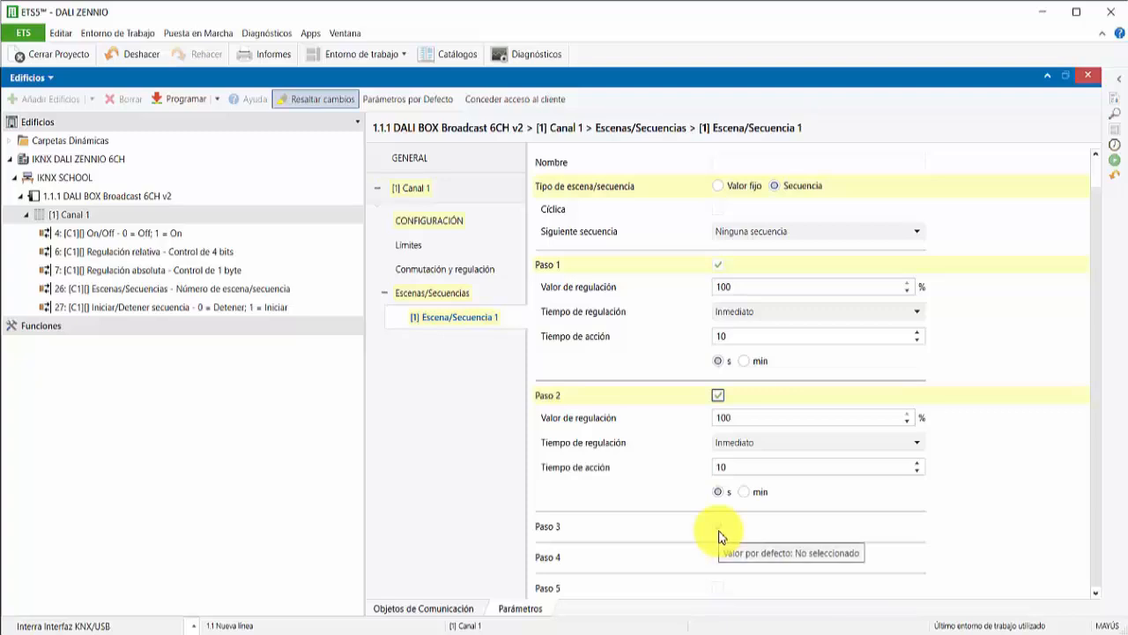
Review the options for Siguiente secuencia again, keeping Ninguna secuencia selected
{"action": "left_click", "coordinate": [776, 239]}
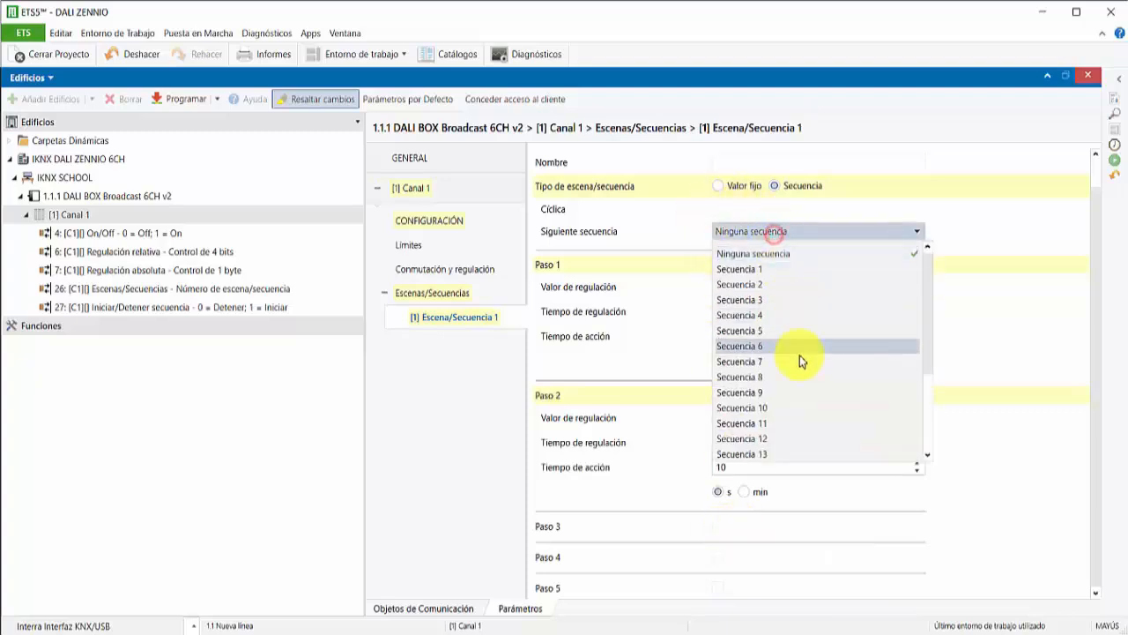
{"action": "scroll", "coordinate": [793, 388], "scroll_direction": "down", "scroll_amount": 3}
{"action": "scroll", "coordinate": [799, 393], "scroll_direction": "up", "scroll_amount": 3}
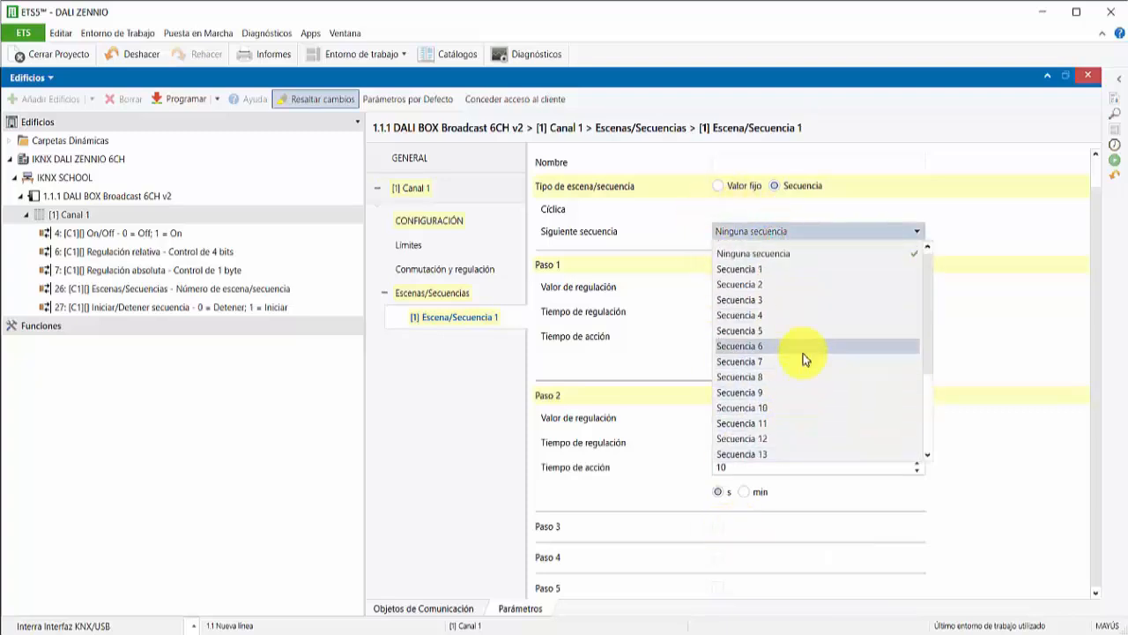
{"action": "left_click", "coordinate": [975, 239]}
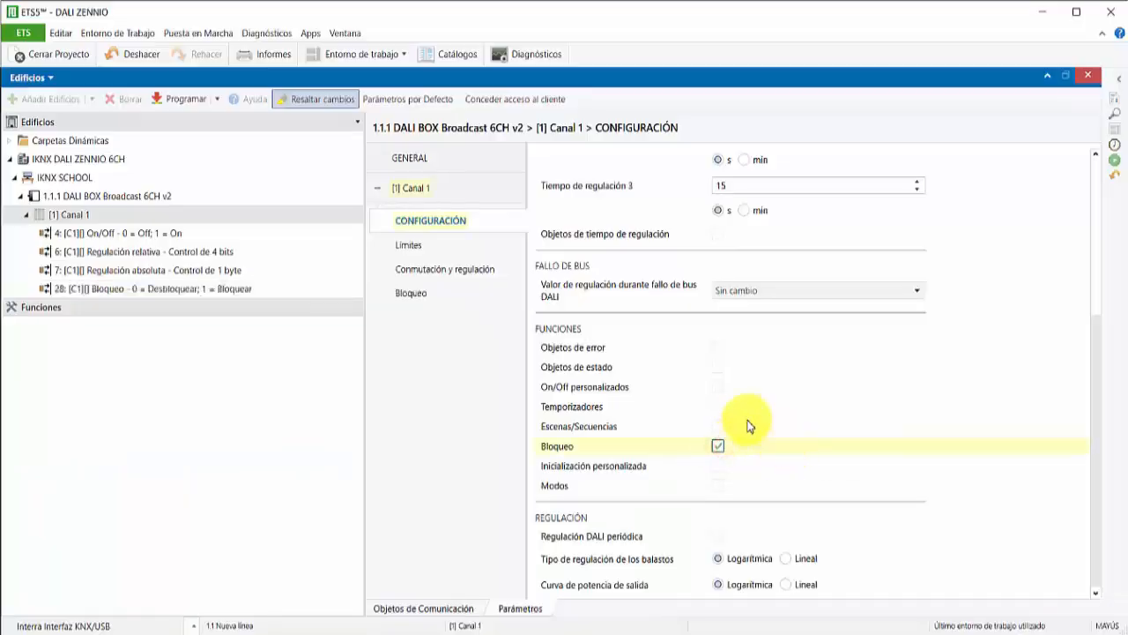
Review the Bloqueo parameters of Canal 1 and the general parameters of the device
{"action": "left_click", "coordinate": [415, 294]}
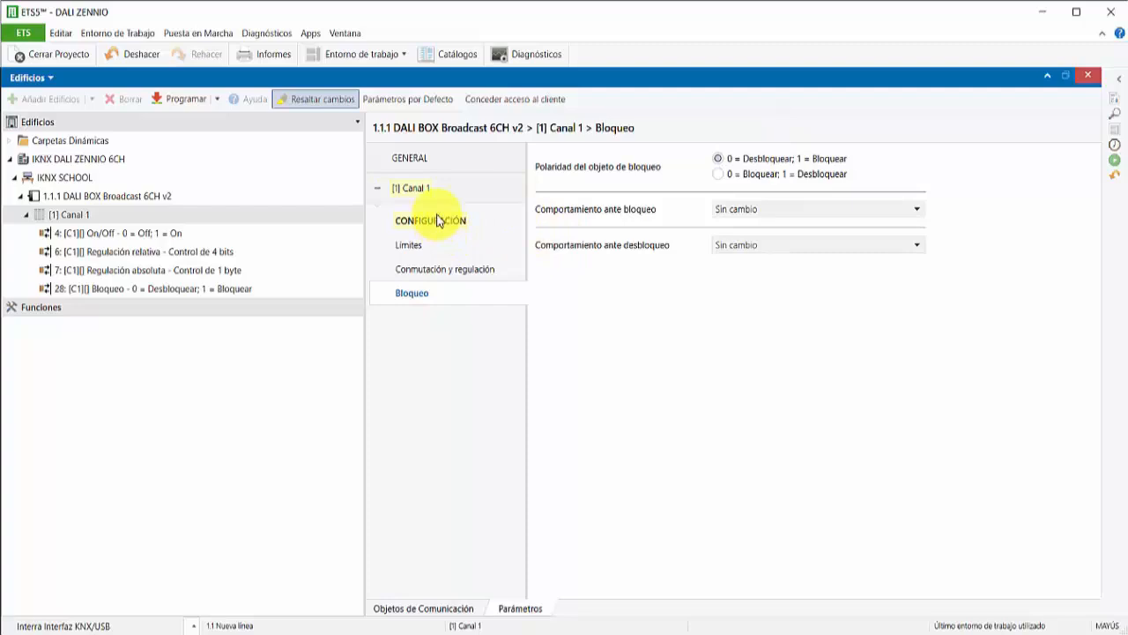
{"action": "left_click", "coordinate": [404, 158]}
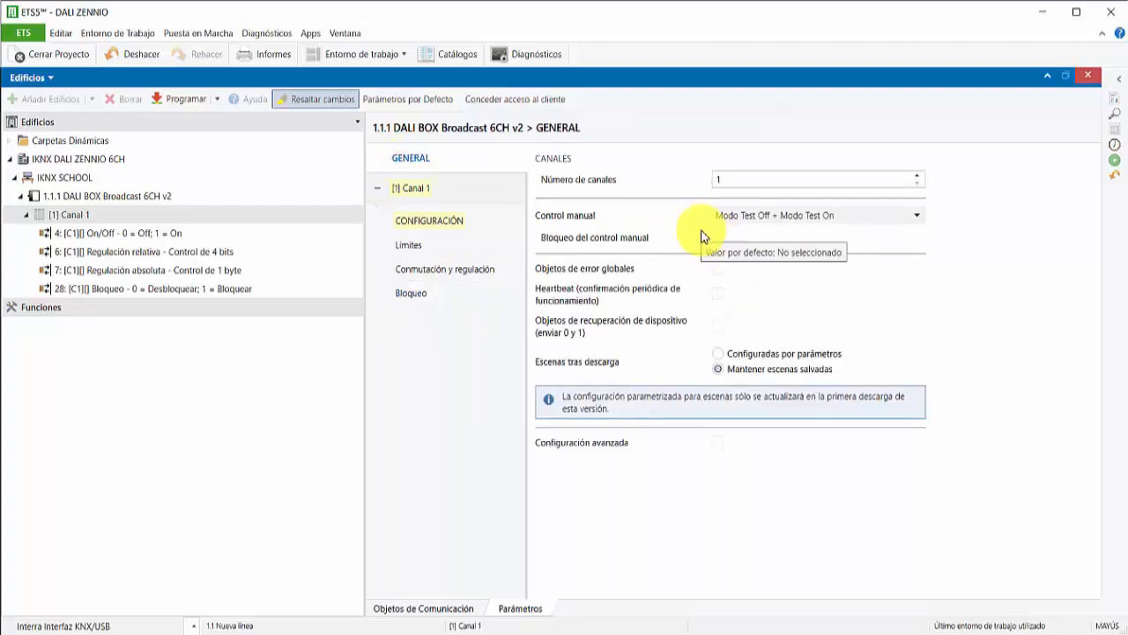
Replace Bloqueo with Inicialización personalizada among the functions of Canal 1 and open its parameter page
{"action": "left_click", "coordinate": [434, 224]}
{"action": "scroll", "coordinate": [692, 428], "scroll_direction": "down", "scroll_amount": 5}
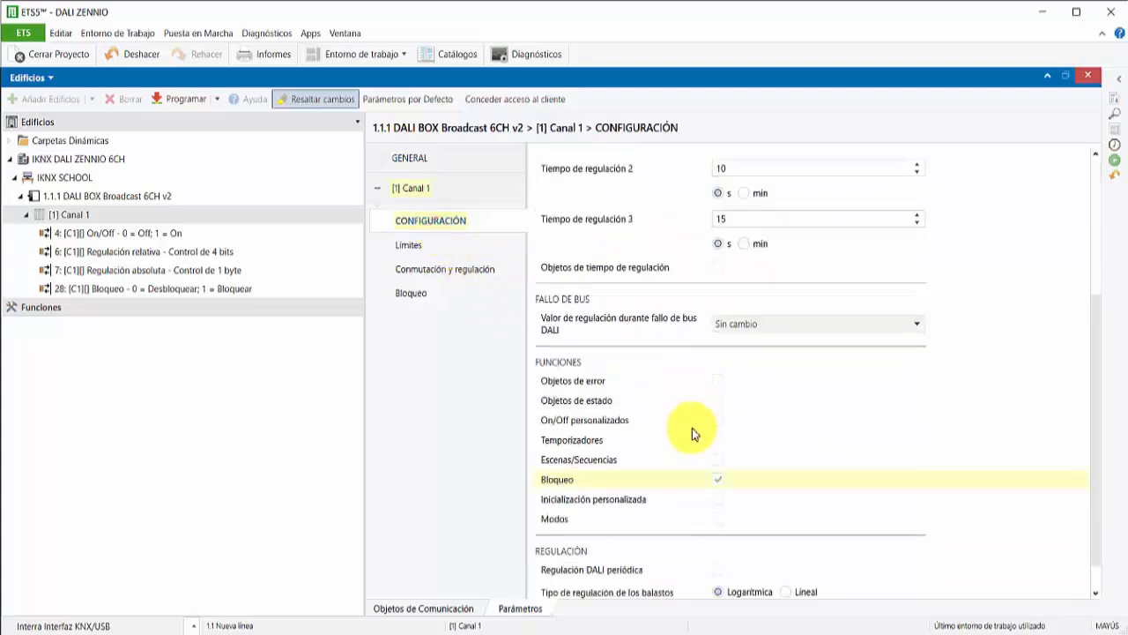
{"action": "left_click", "coordinate": [718, 480]}
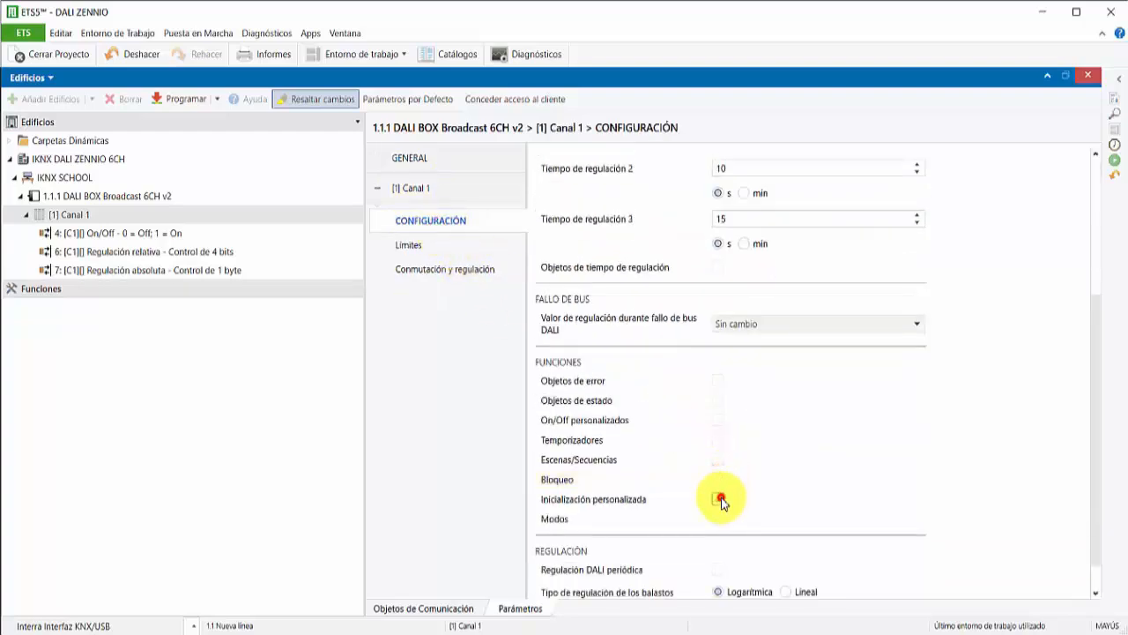
{"action": "left_click", "coordinate": [719, 499]}
{"action": "left_click", "coordinate": [465, 296]}
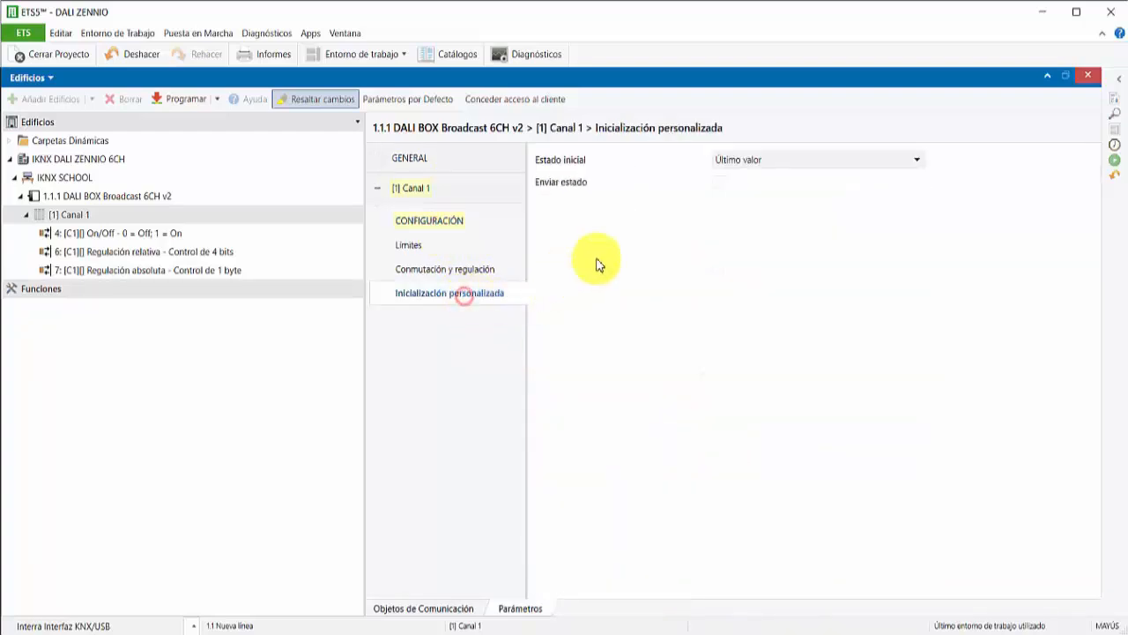
Look through the Estado inicial options of the custom initialization, keeping Último valor selected
{"action": "left_click", "coordinate": [766, 158]}
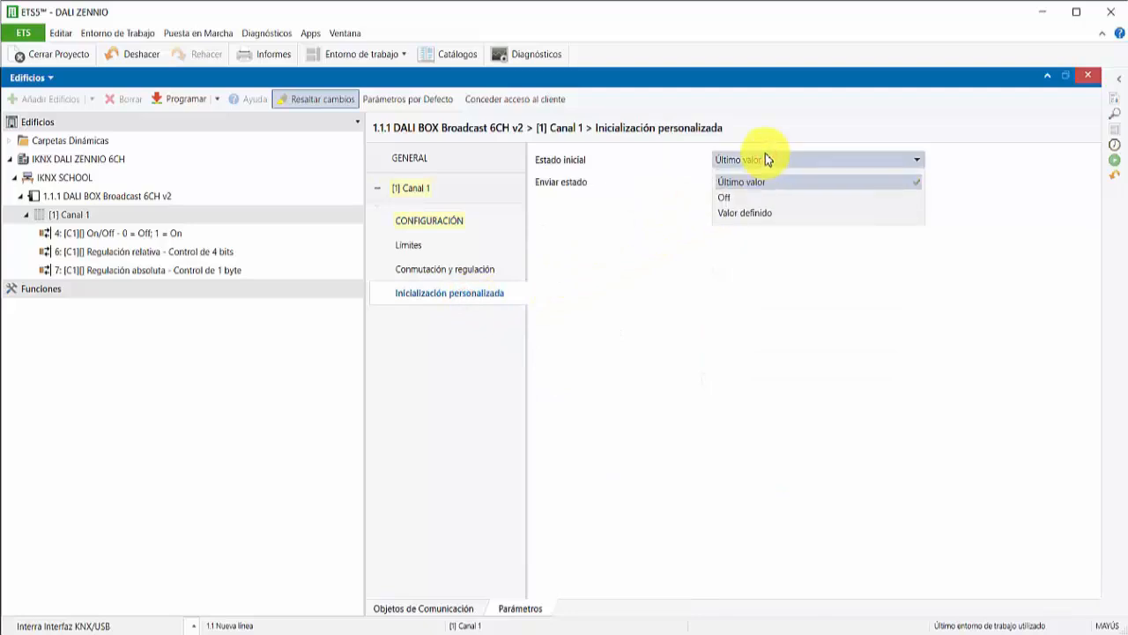
{"action": "left_click", "coordinate": [765, 156]}
{"action": "left_click", "coordinate": [765, 156]}
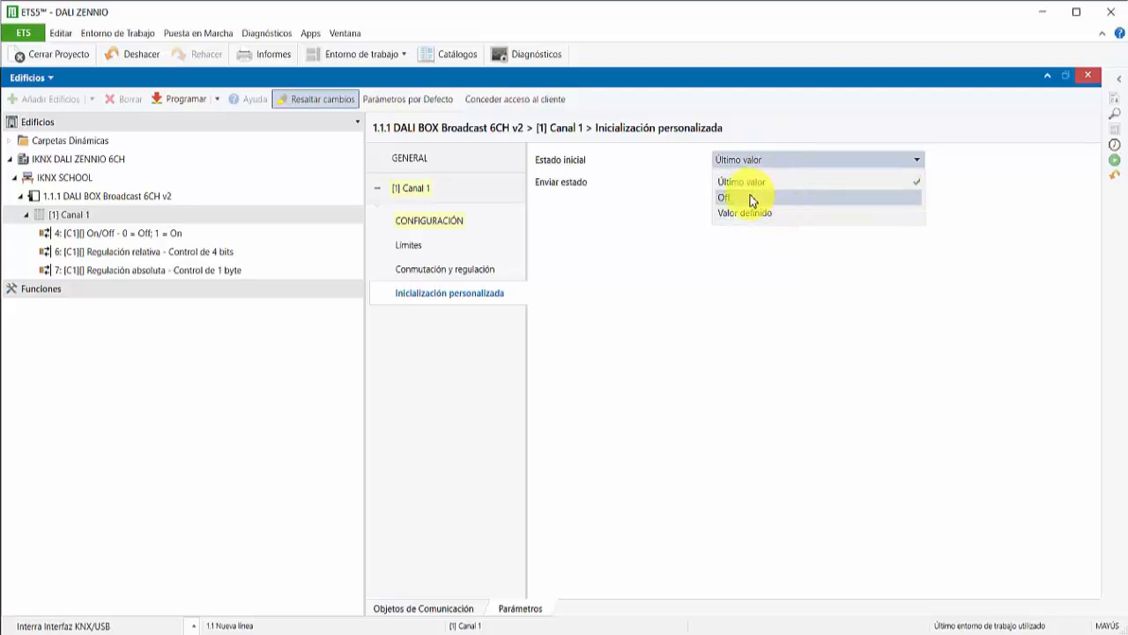
{"action": "left_click", "coordinate": [813, 291]}
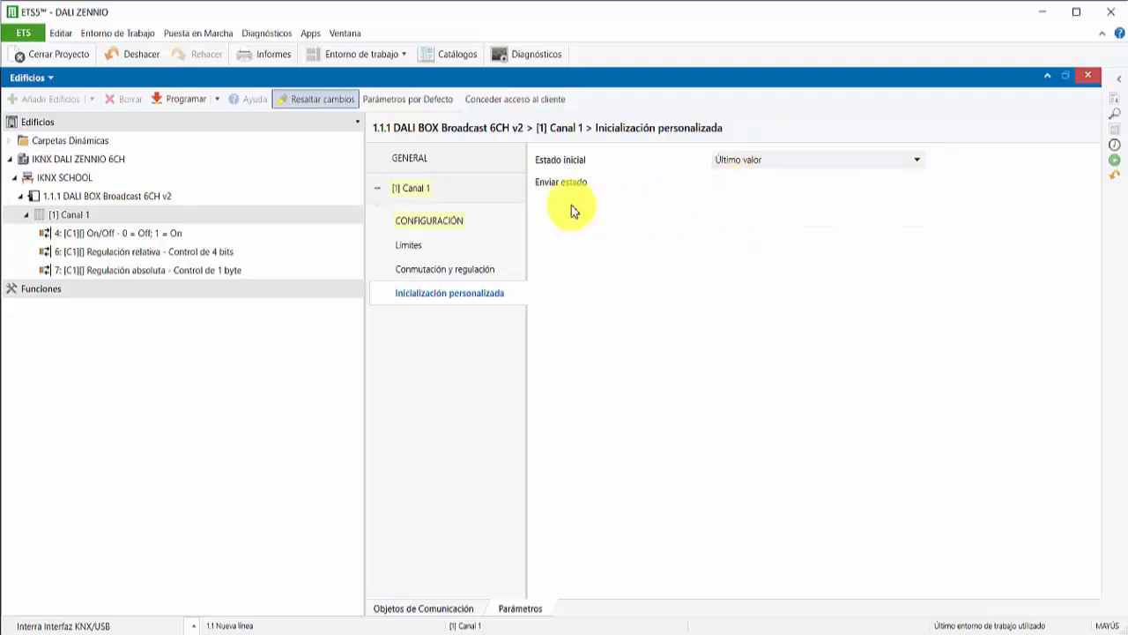
Enable Enviar estado for the custom initialization of Canal 1 and check its Retardo setting
{"action": "left_click", "coordinate": [719, 183]}
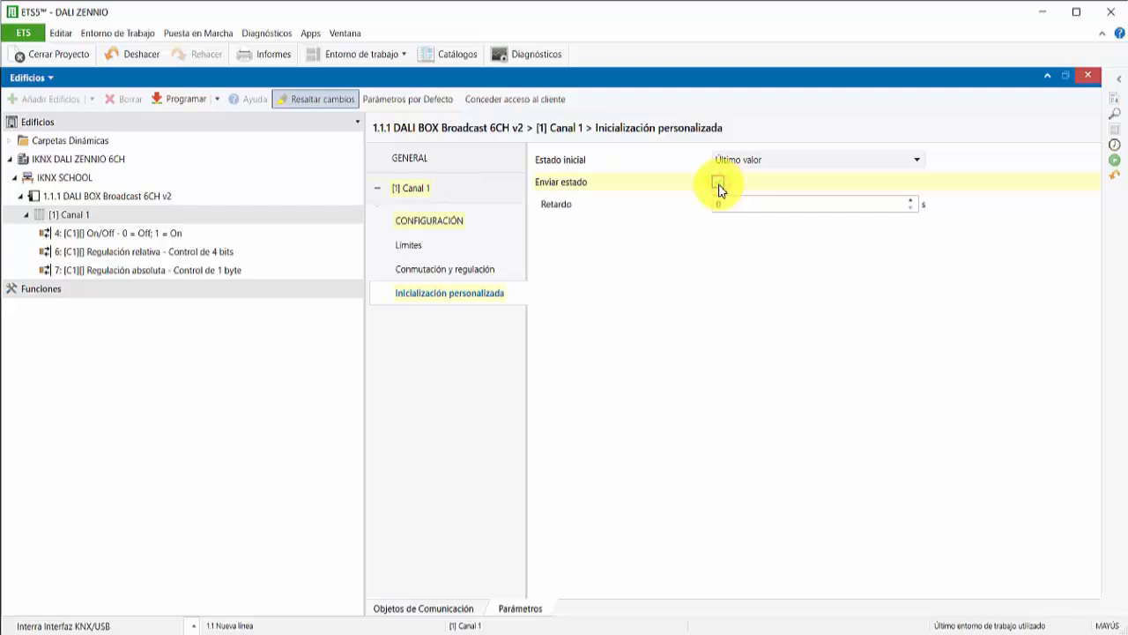
{"action": "left_click", "coordinate": [717, 183]}
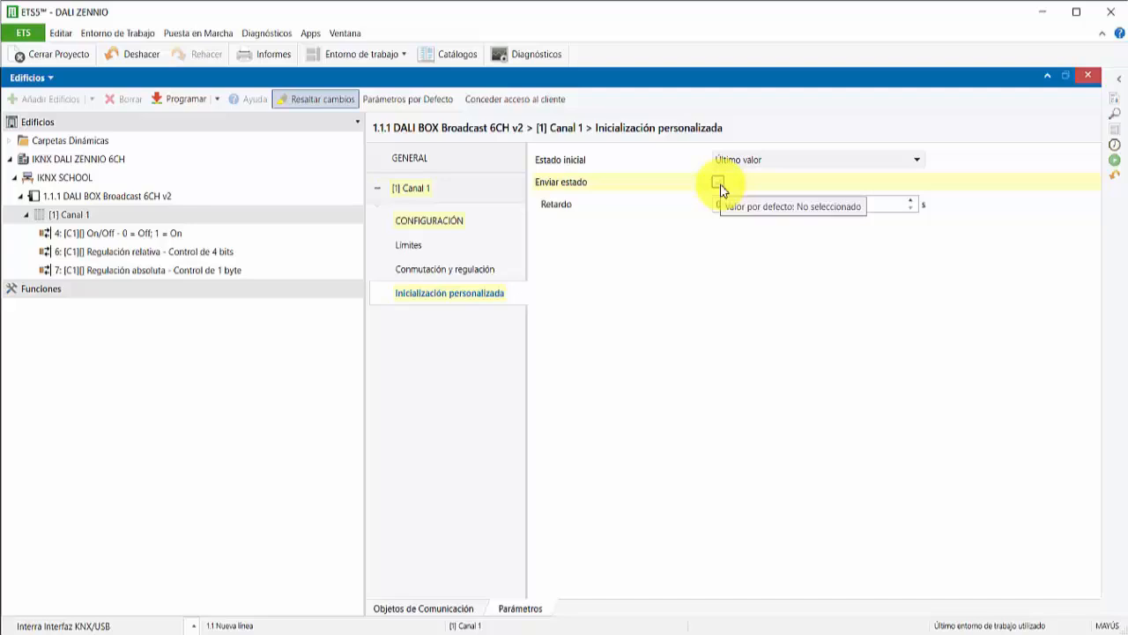
{"action": "left_click", "coordinate": [718, 183]}
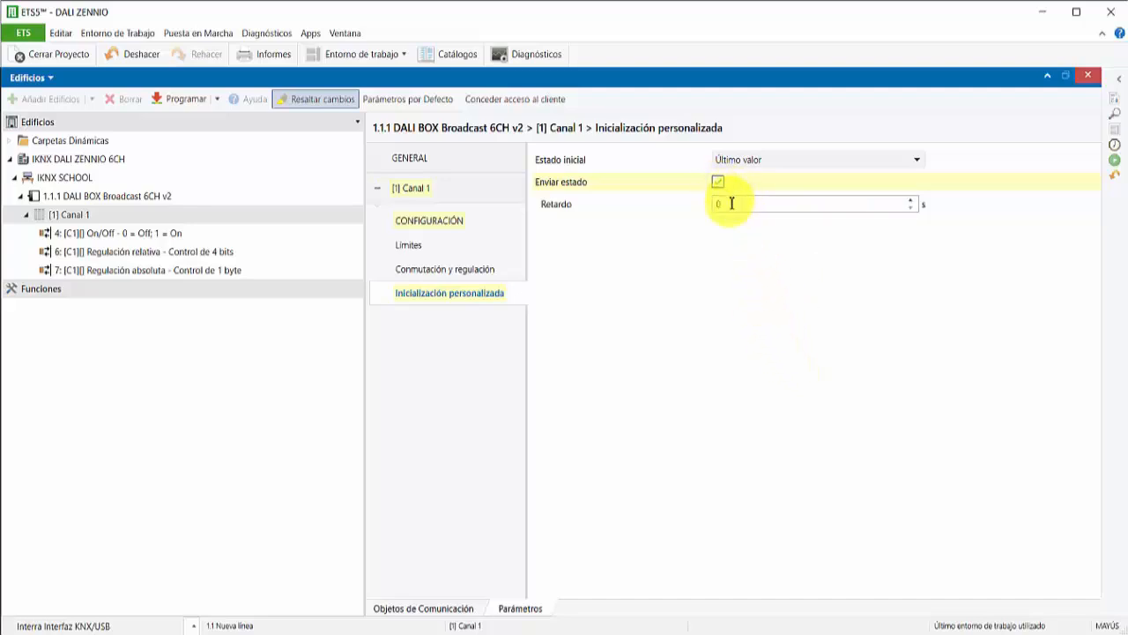
{"action": "left_click", "coordinate": [737, 204]}
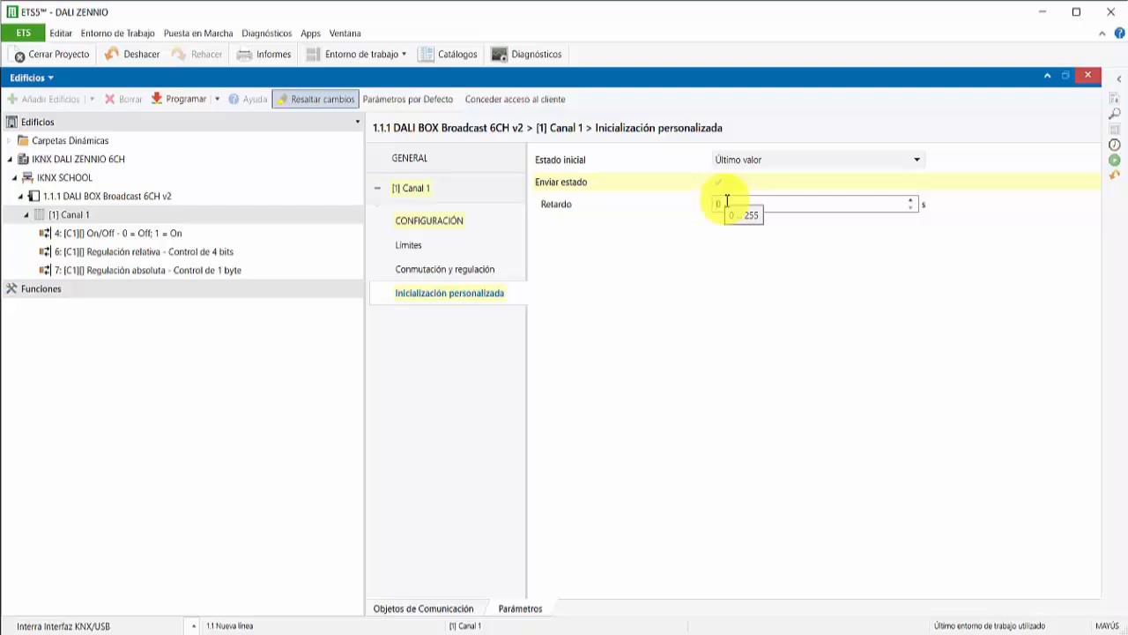
Disable Inicialización personalizada and enable Modos among the functions of Canal 1, and open the Modos parameter page
{"action": "left_click", "coordinate": [465, 221]}
{"action": "scroll", "coordinate": [723, 378], "scroll_direction": "down", "scroll_amount": 4}
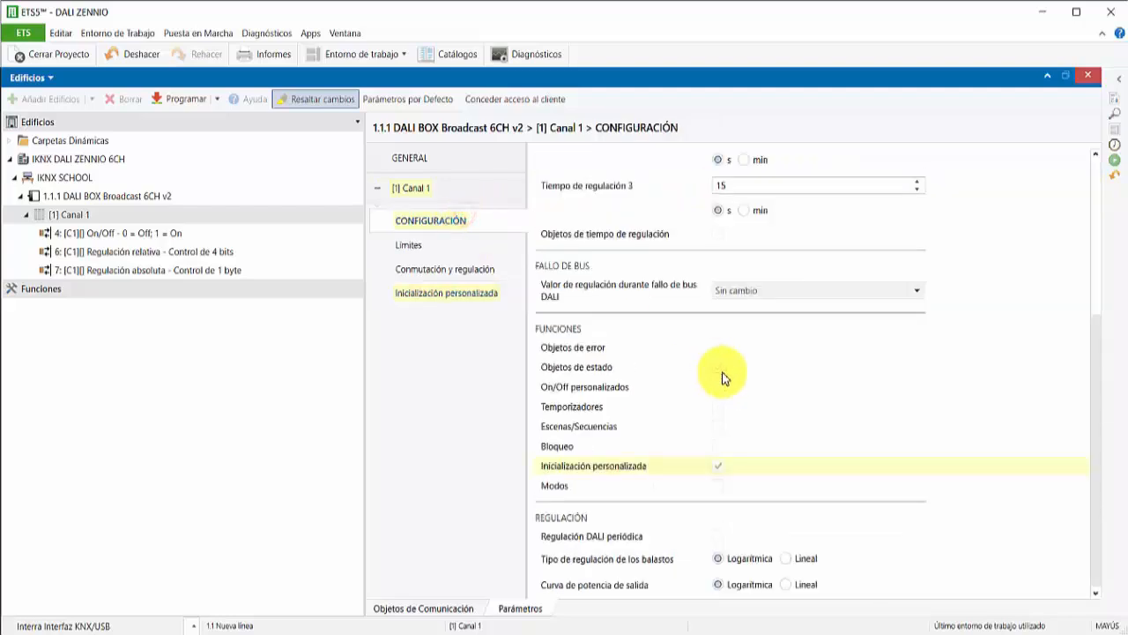
{"action": "left_click", "coordinate": [718, 466]}
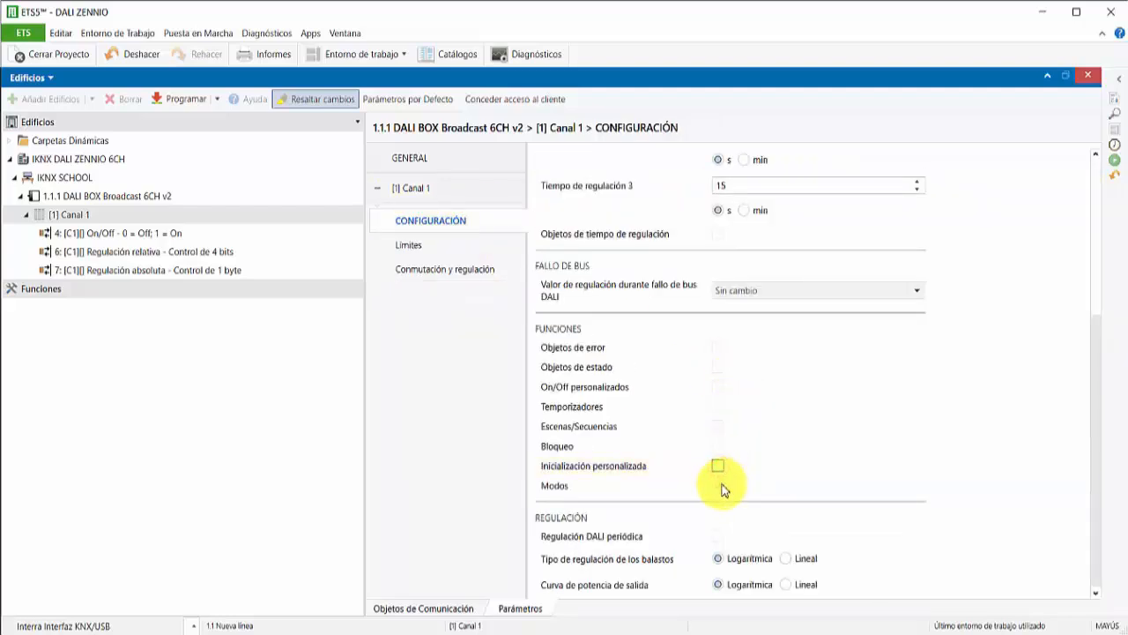
{"action": "left_click", "coordinate": [719, 485]}
{"action": "left_click", "coordinate": [414, 292]}
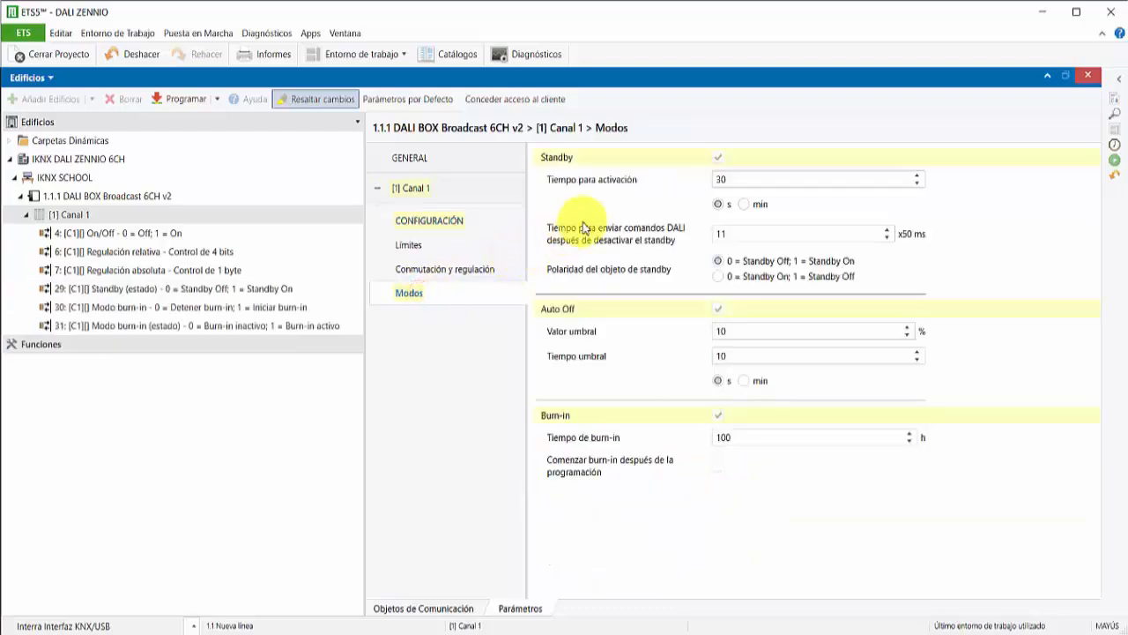